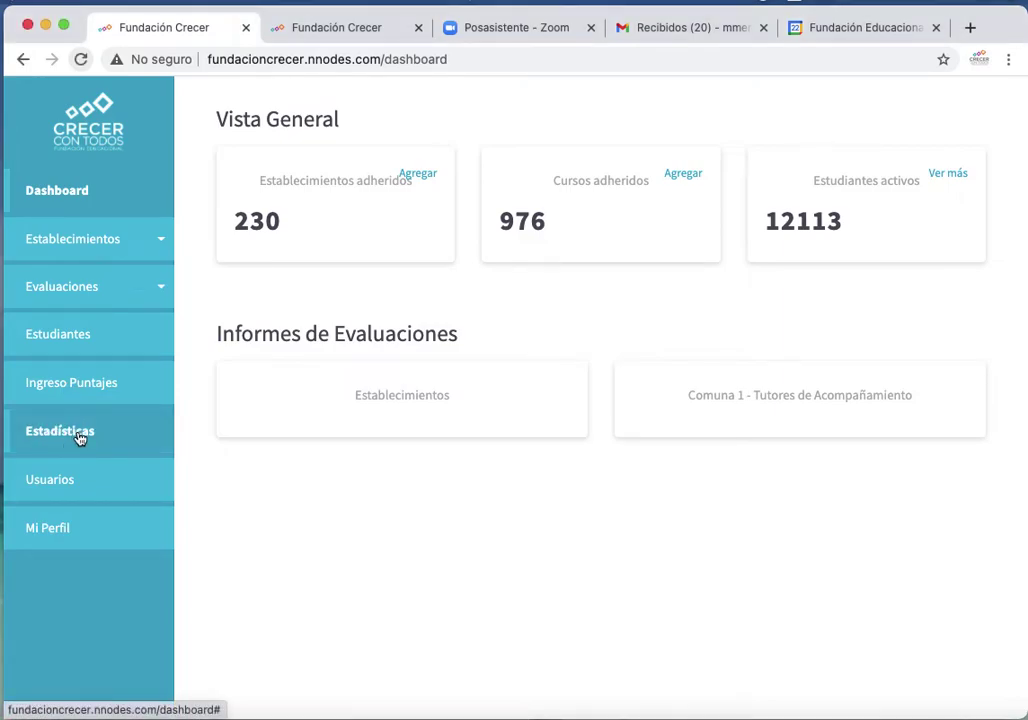
Step: Start a new report preview from Estadísticas with report type Lectura and the name Lectura Oral
{"action": "left_click", "coordinate": [79, 438]}
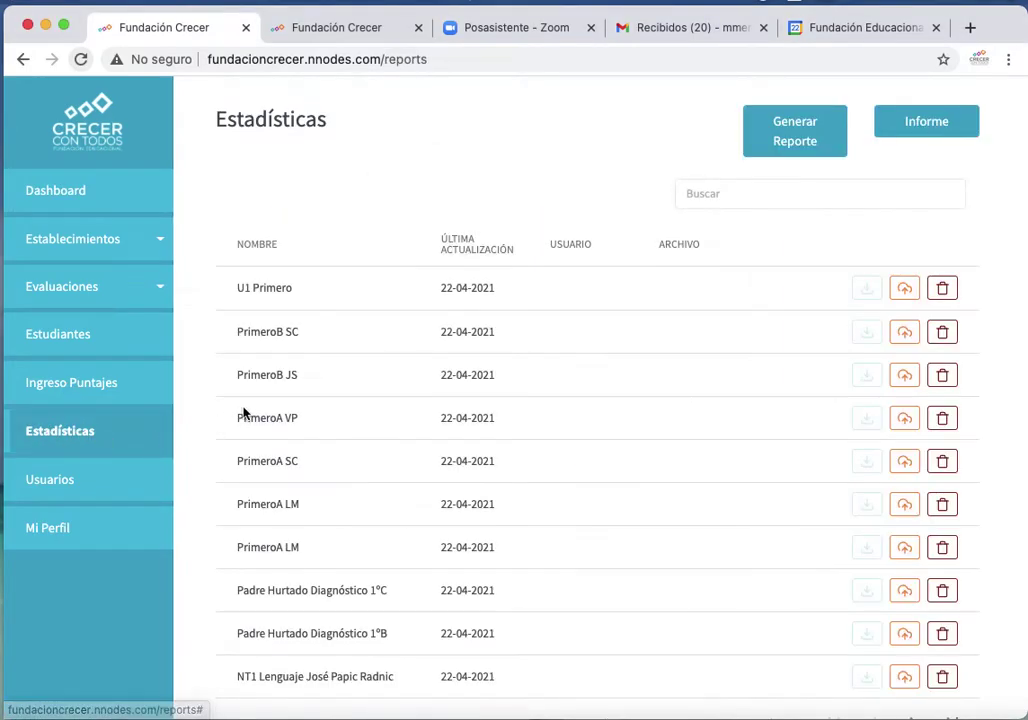
{"action": "left_click", "coordinate": [922, 124]}
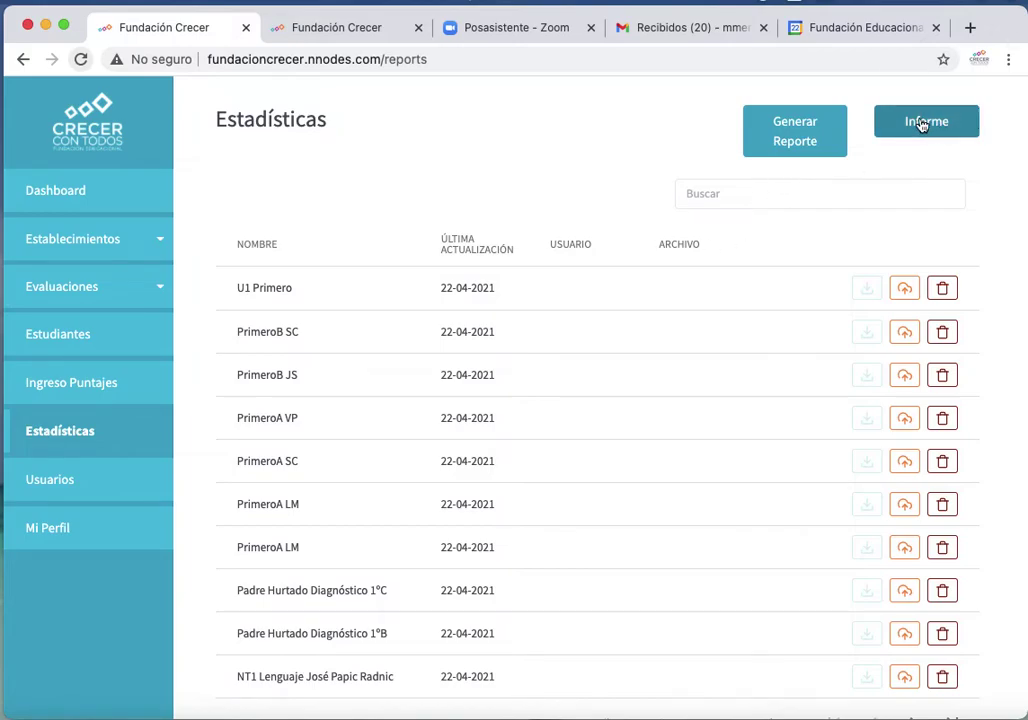
{"action": "left_click", "coordinate": [922, 124]}
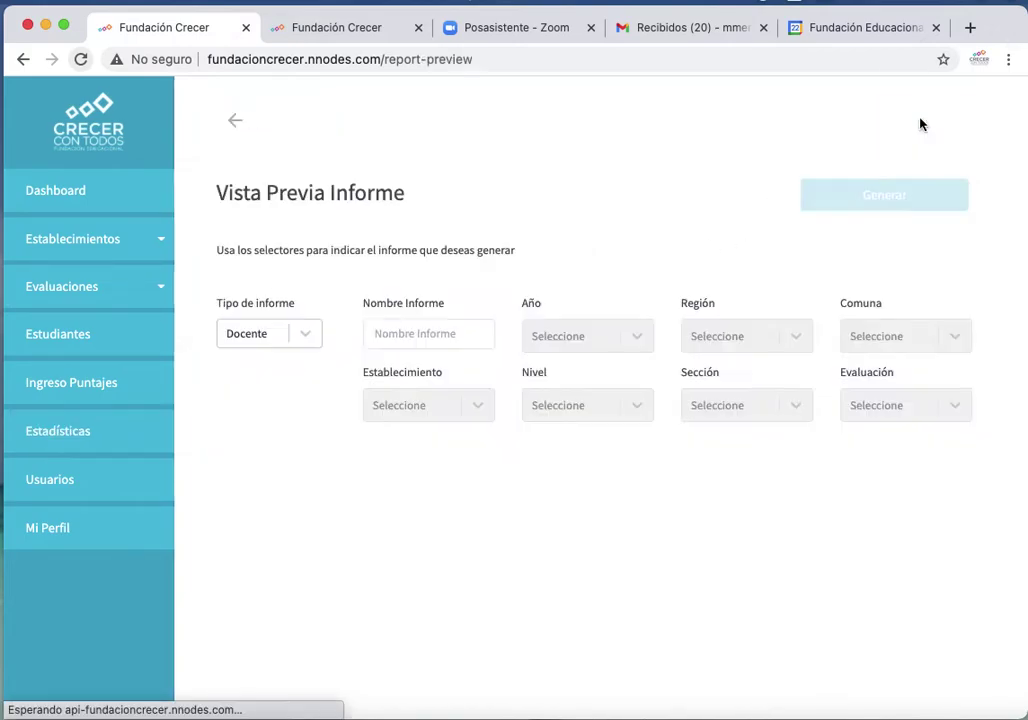
{"action": "left_click", "coordinate": [306, 334]}
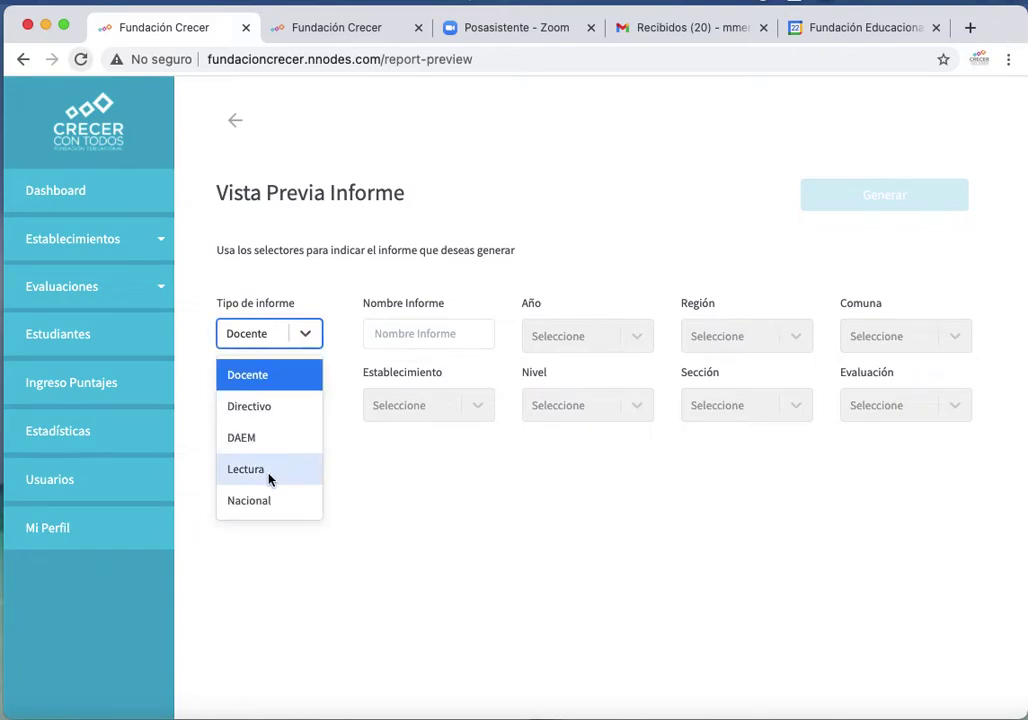
{"action": "left_click", "coordinate": [269, 470]}
{"action": "left_click", "coordinate": [411, 333]}
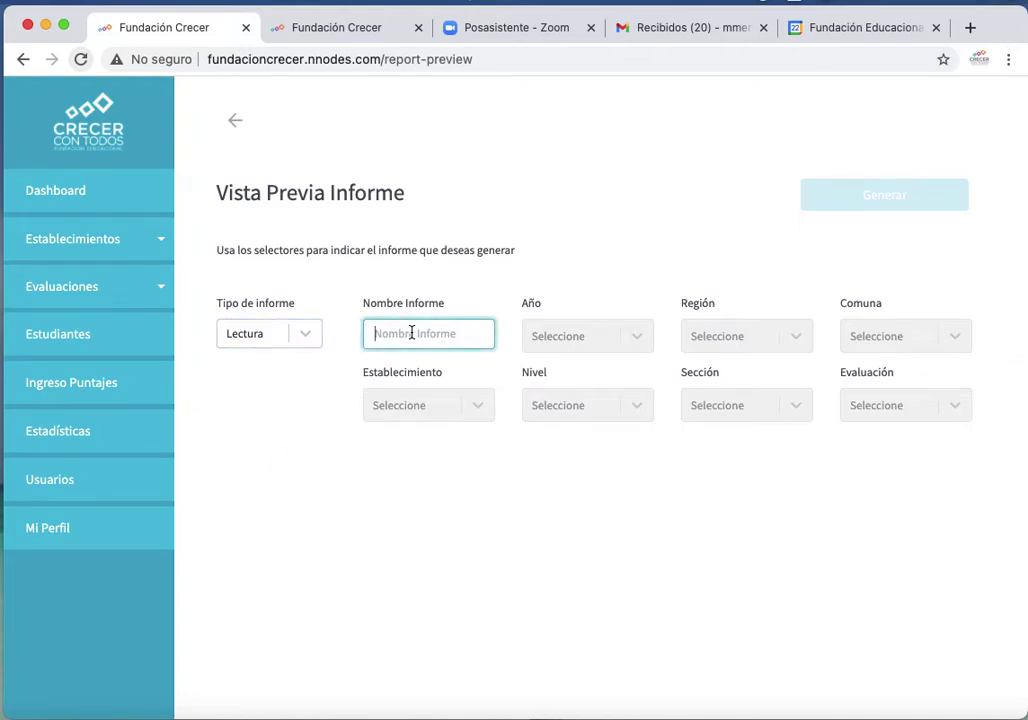
{"action": "type", "text": "L"}
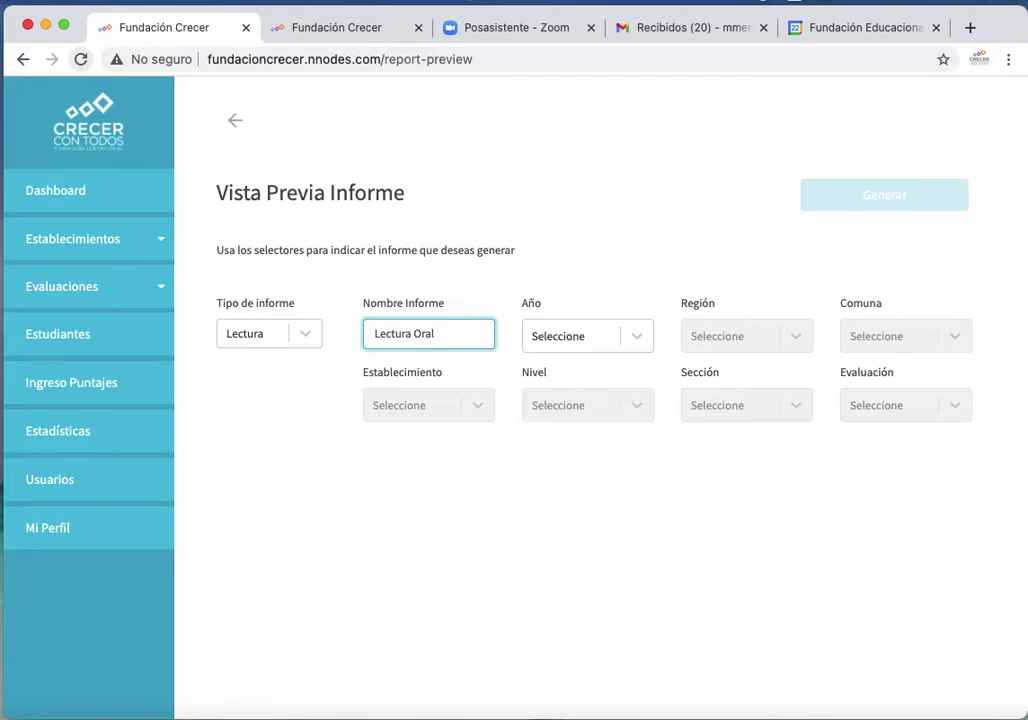
{"action": "type", "text": "ectura Oral"}
Step: Set the report's year to 2021, its region to Valparaíso and its comuna to Quilpué
{"action": "left_click", "coordinate": [582, 347]}
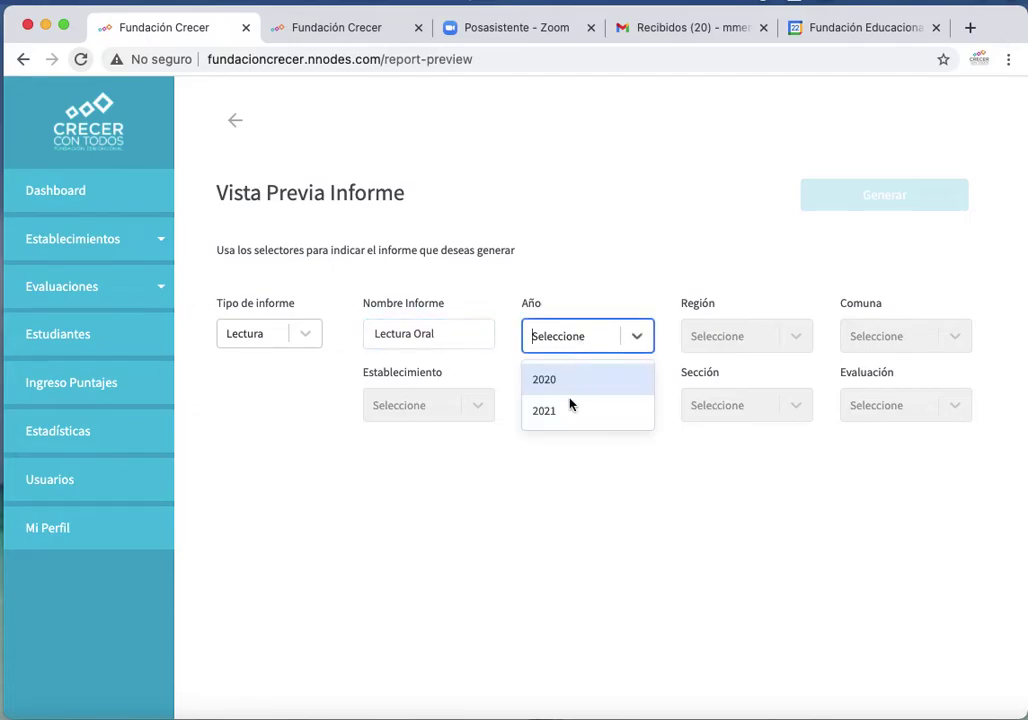
{"action": "left_click", "coordinate": [562, 421]}
{"action": "left_click", "coordinate": [759, 347]}
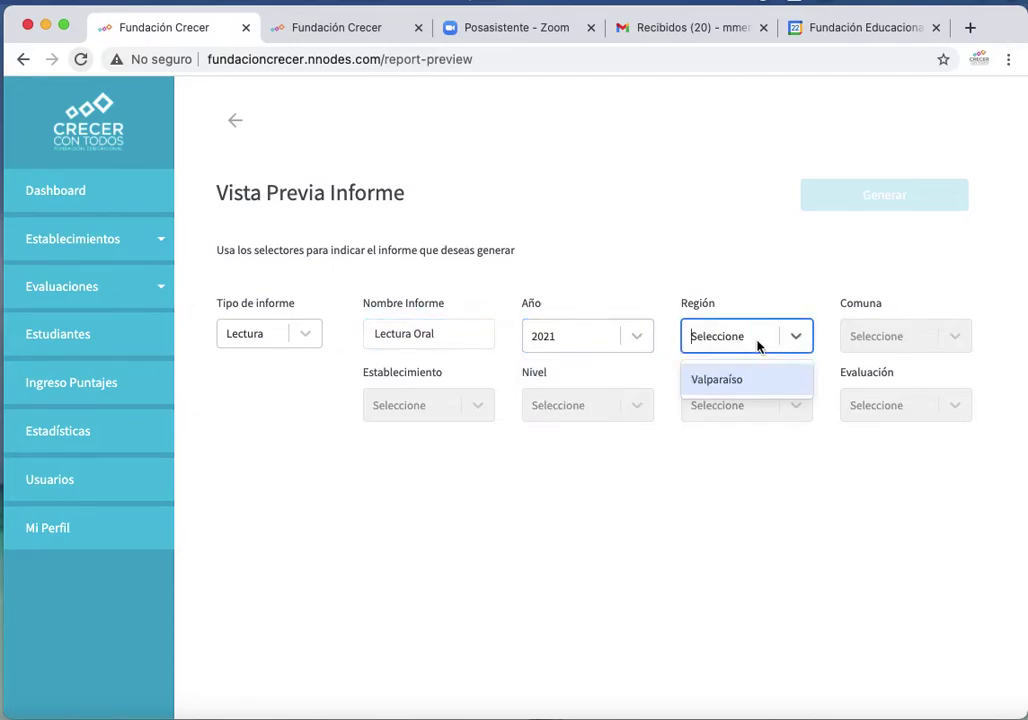
{"action": "left_click", "coordinate": [735, 386]}
{"action": "left_click", "coordinate": [863, 342]}
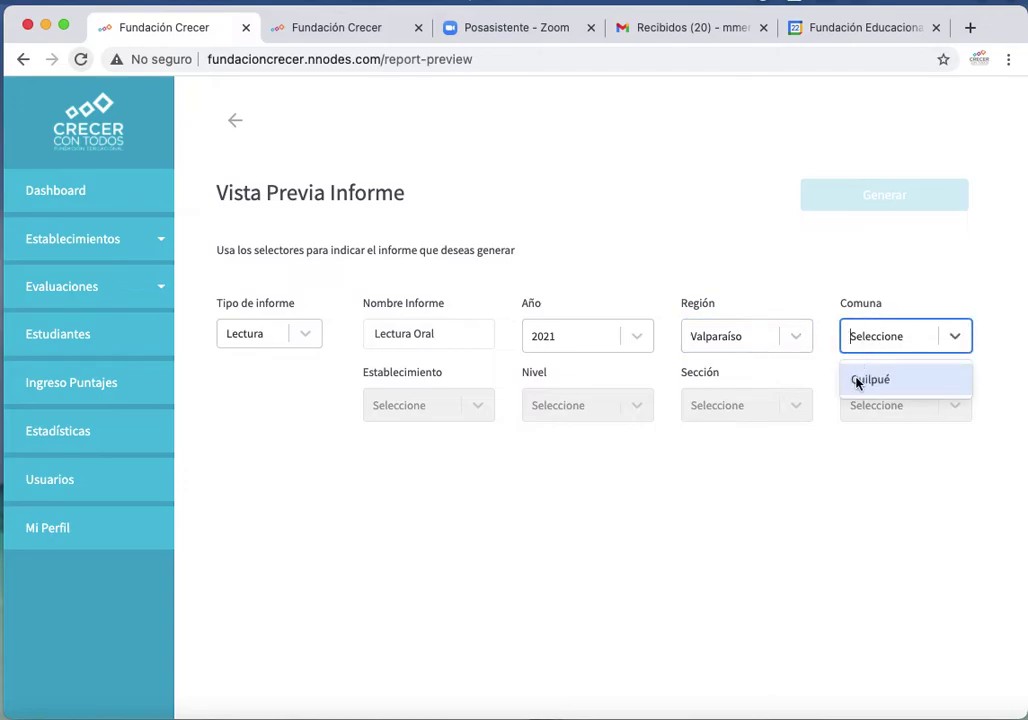
{"action": "left_click", "coordinate": [856, 380]}
Step: Choose the school Escuela Basica Dario Salas, level Tercero Básico, section A and the evaluation Lectura Oral Abril
{"action": "left_click", "coordinate": [418, 404]}
{"action": "left_click", "coordinate": [409, 452]}
{"action": "left_click", "coordinate": [590, 405]}
{"action": "left_click", "coordinate": [578, 452]}
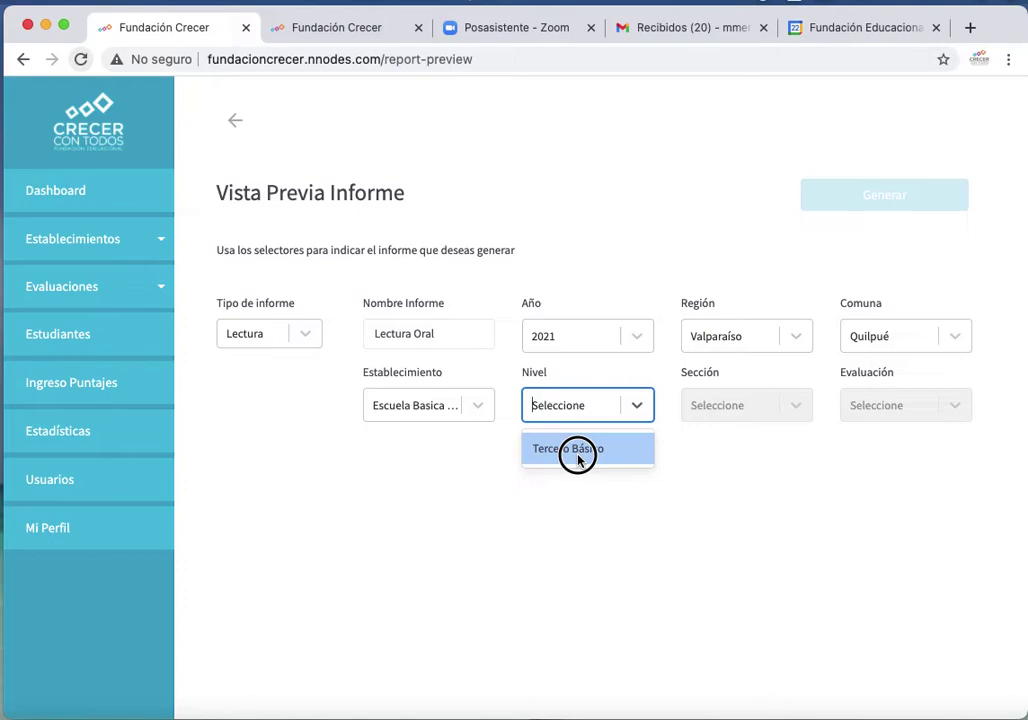
{"action": "left_click", "coordinate": [772, 412]}
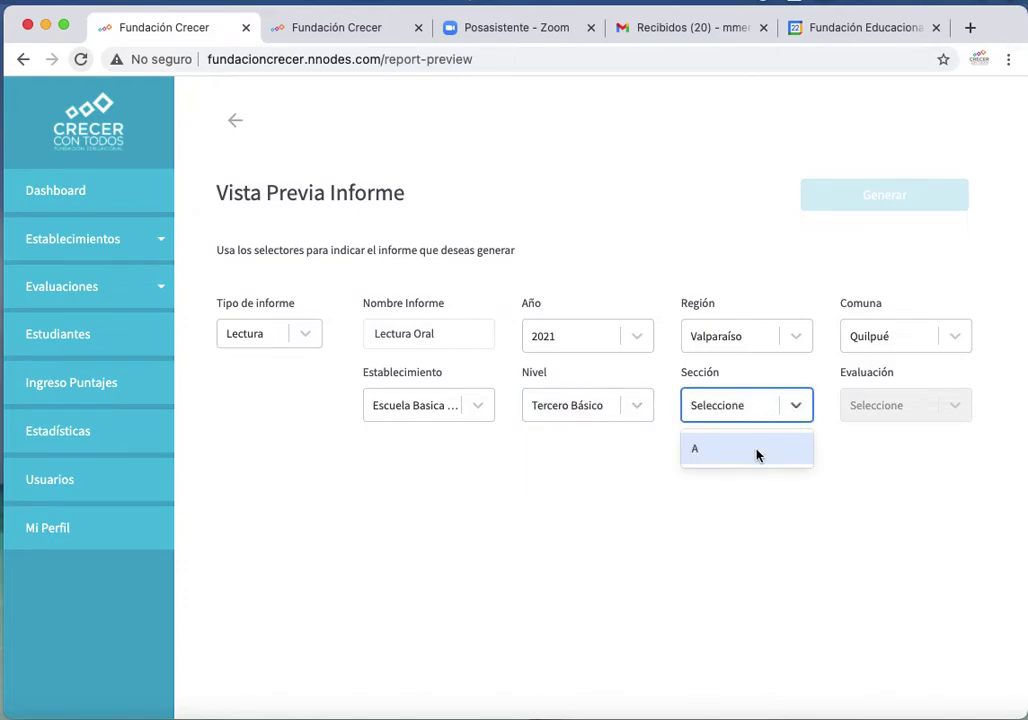
{"action": "left_click", "coordinate": [758, 451]}
{"action": "left_click", "coordinate": [904, 409]}
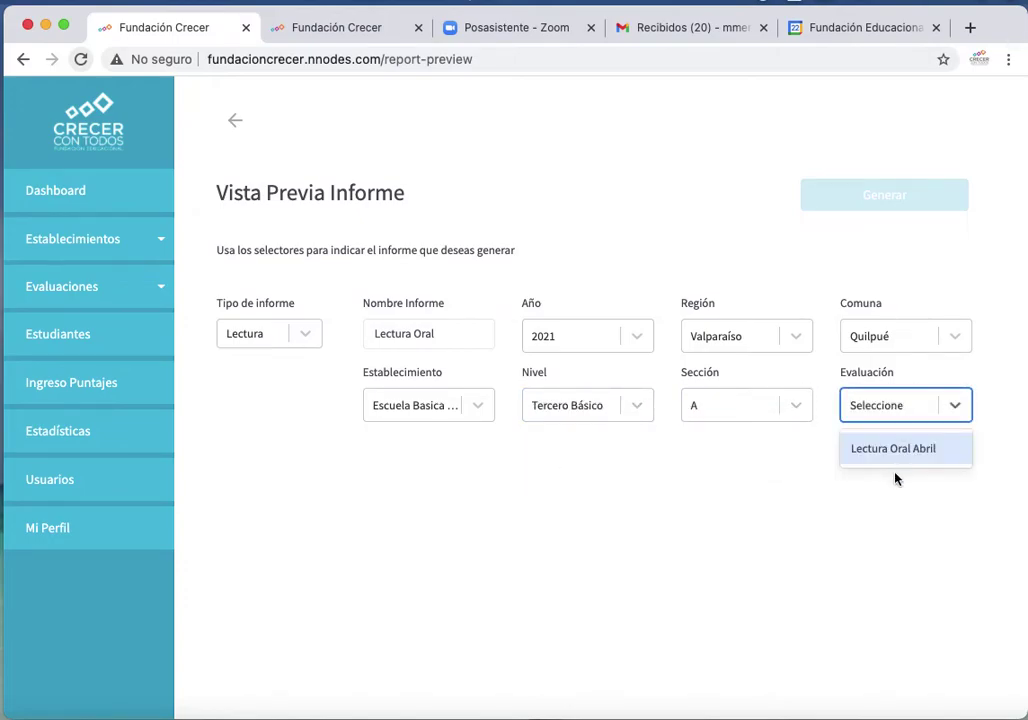
{"action": "left_click", "coordinate": [895, 450]}
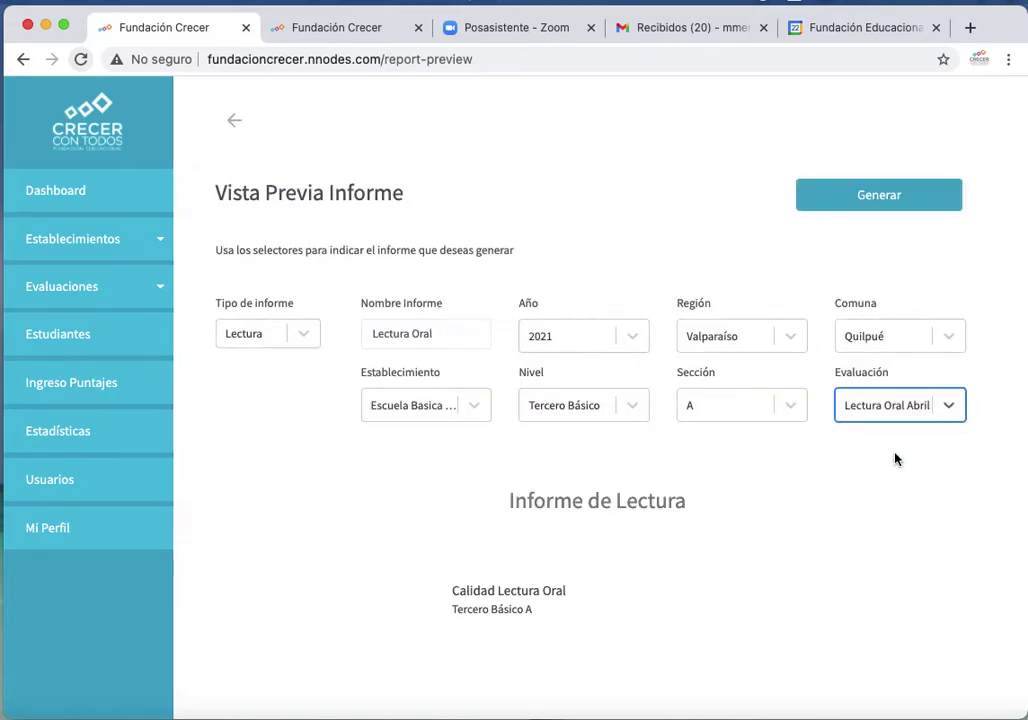
Step: Check the Informe de Lectura preview, generate the report and open the downloaded Lectura Oral (1).docx in Word
{"action": "scroll", "coordinate": [764, 518], "scroll_direction": "down", "scroll_amount": 5}
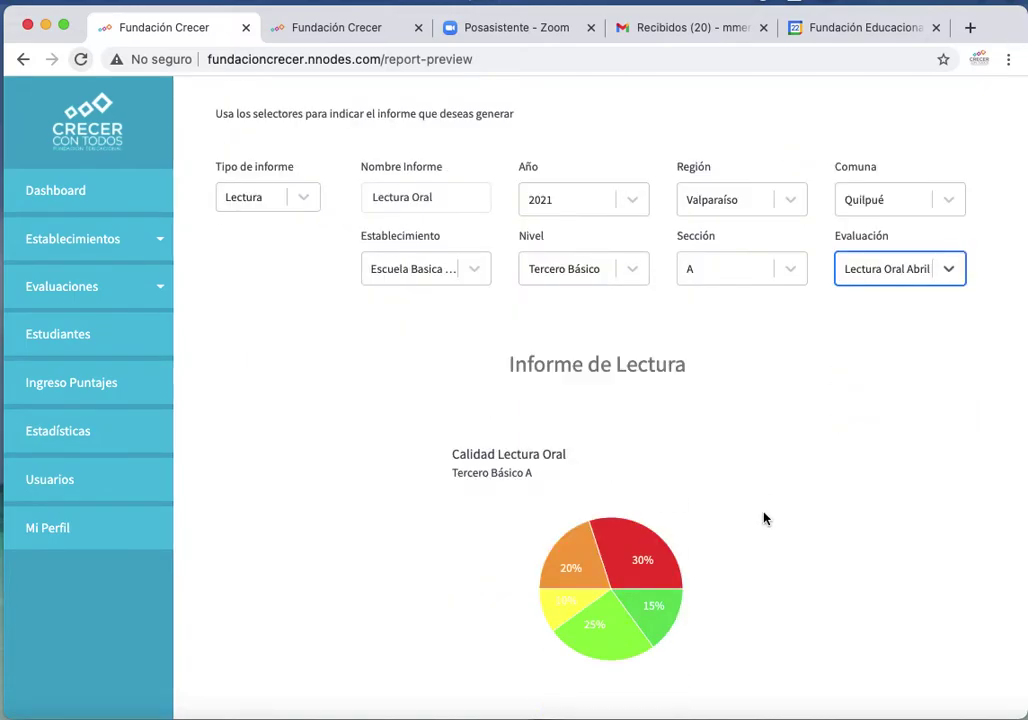
{"action": "scroll", "coordinate": [764, 518], "scroll_direction": "up", "scroll_amount": 5}
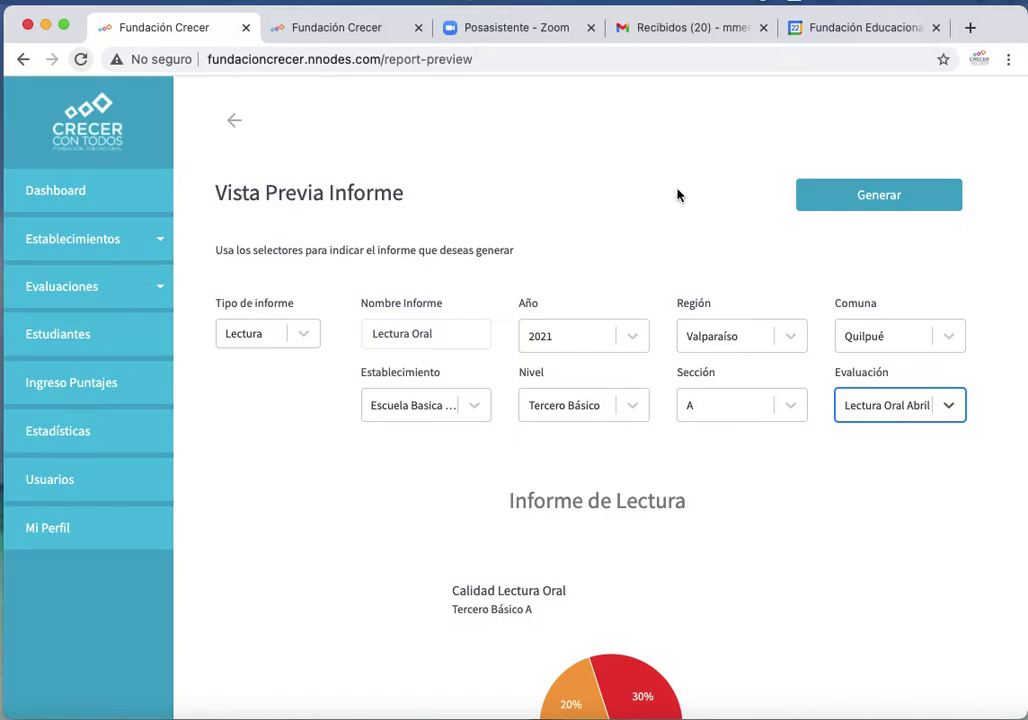
{"action": "left_click", "coordinate": [885, 198]}
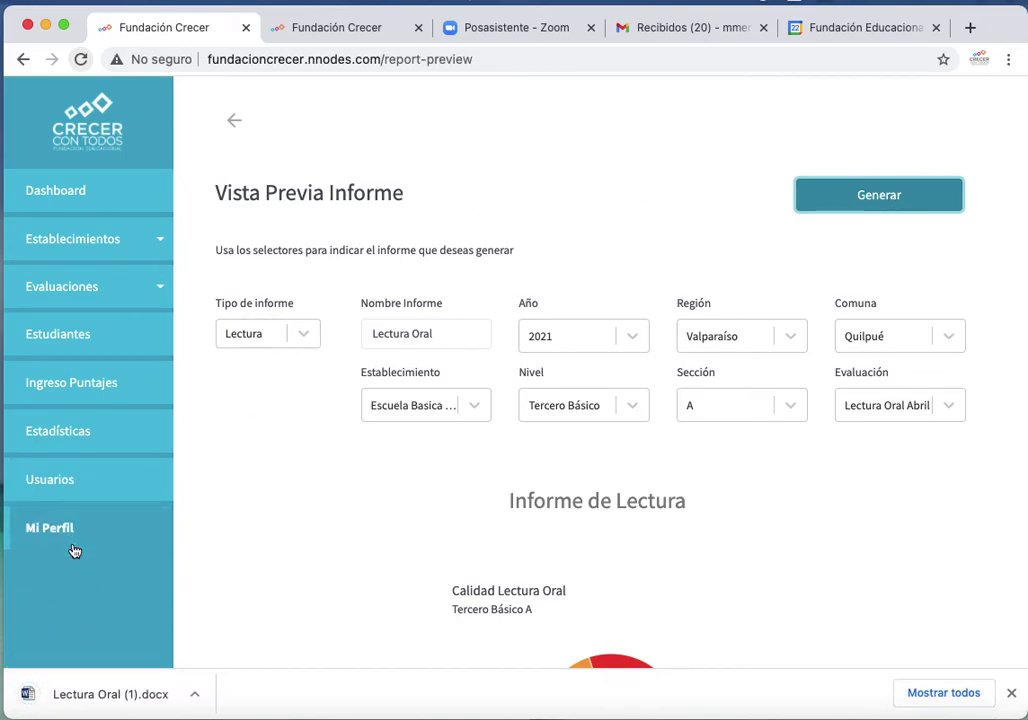
{"action": "left_click", "coordinate": [113, 701]}
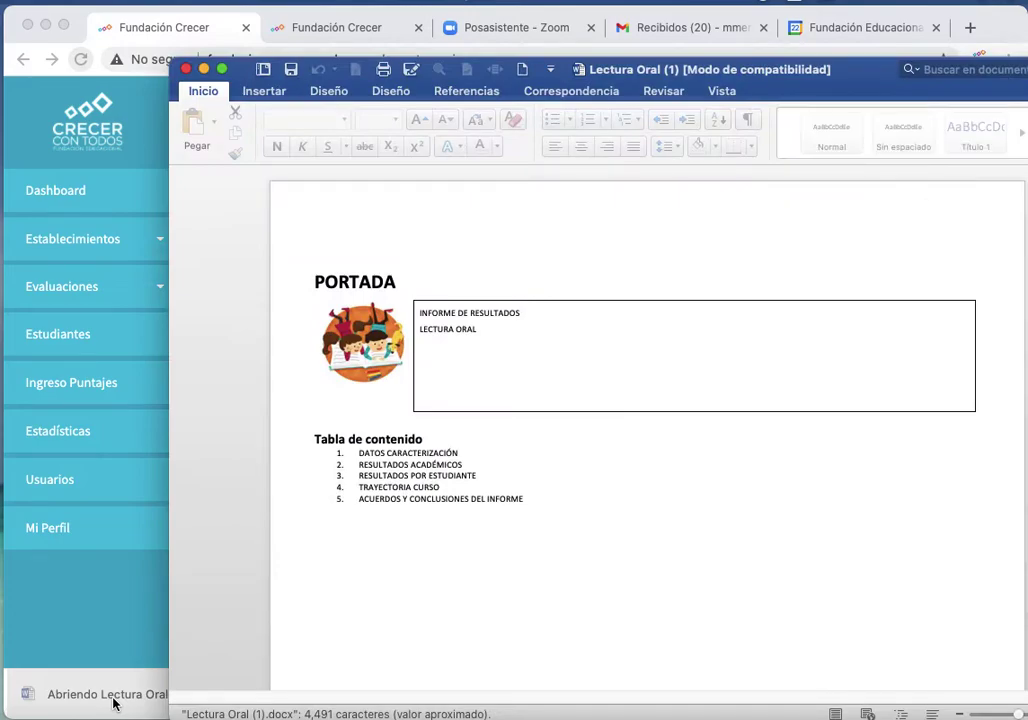
Step: Review the generated report, save it as Lectura Oral (1) in the Escritorio folder in .docx format, and close it
{"action": "scroll", "coordinate": [459, 581], "scroll_direction": "down", "scroll_amount": 15}
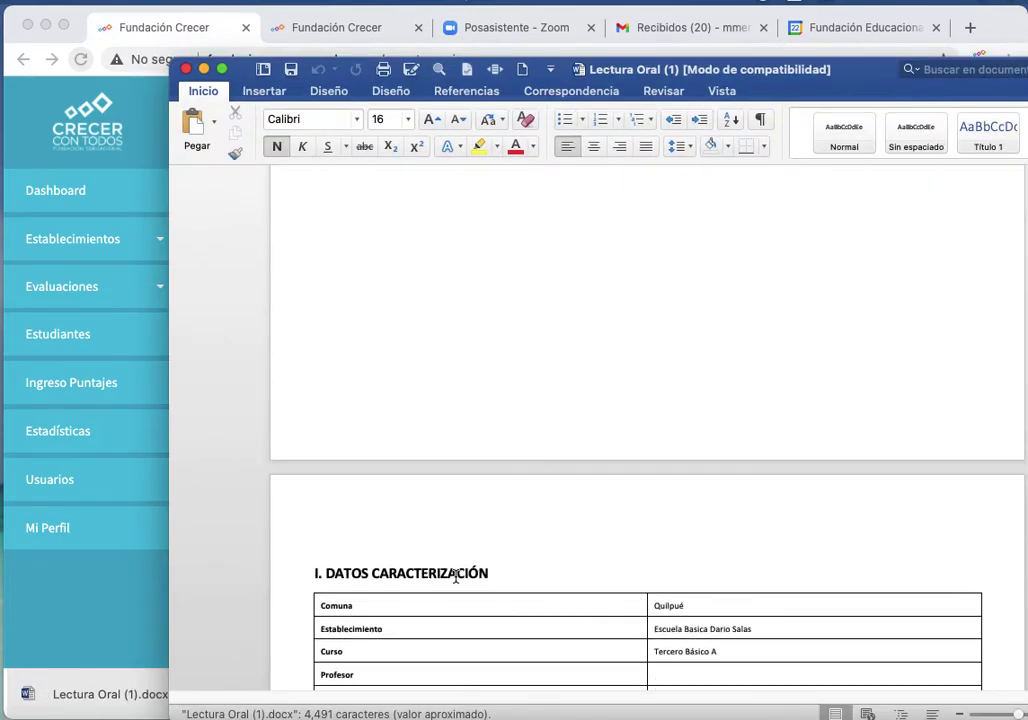
{"action": "scroll", "coordinate": [454, 575], "scroll_direction": "down", "scroll_amount": 20}
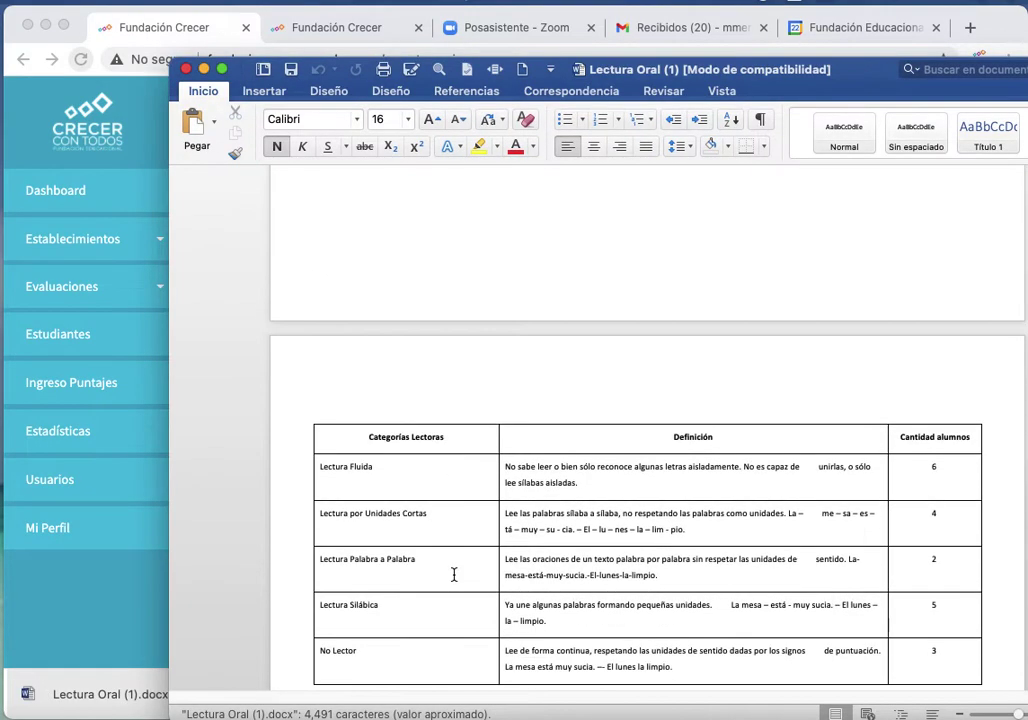
{"action": "scroll", "coordinate": [454, 575], "scroll_direction": "down", "scroll_amount": 20}
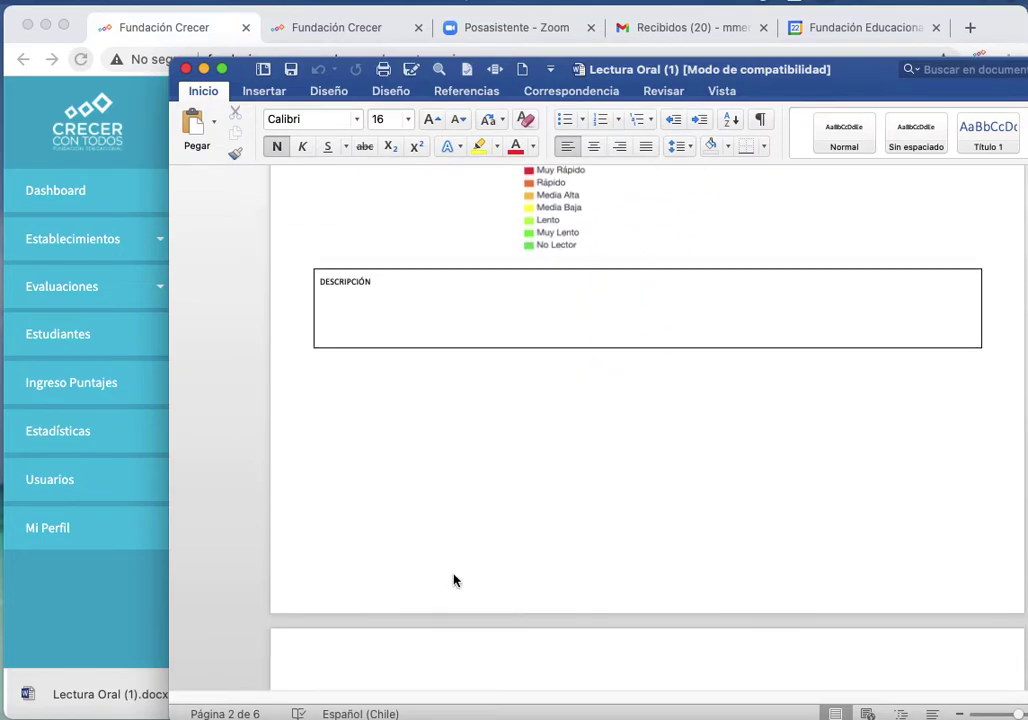
{"action": "scroll", "coordinate": [444, 534], "scroll_direction": "up", "scroll_amount": 20}
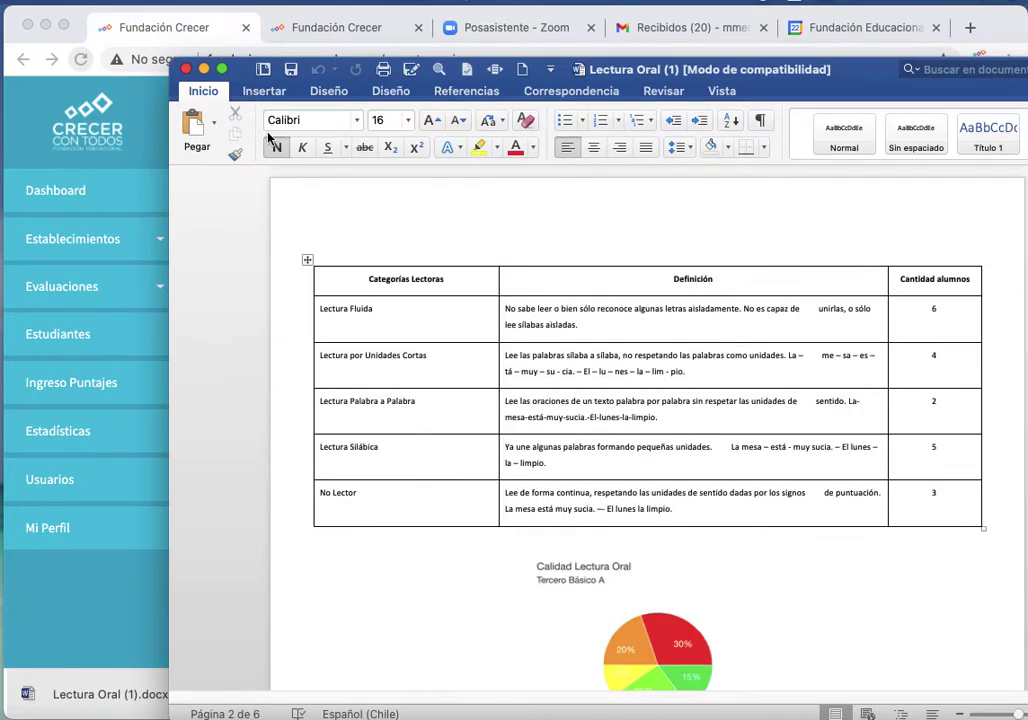
{"action": "left_click", "coordinate": [410, 72]}
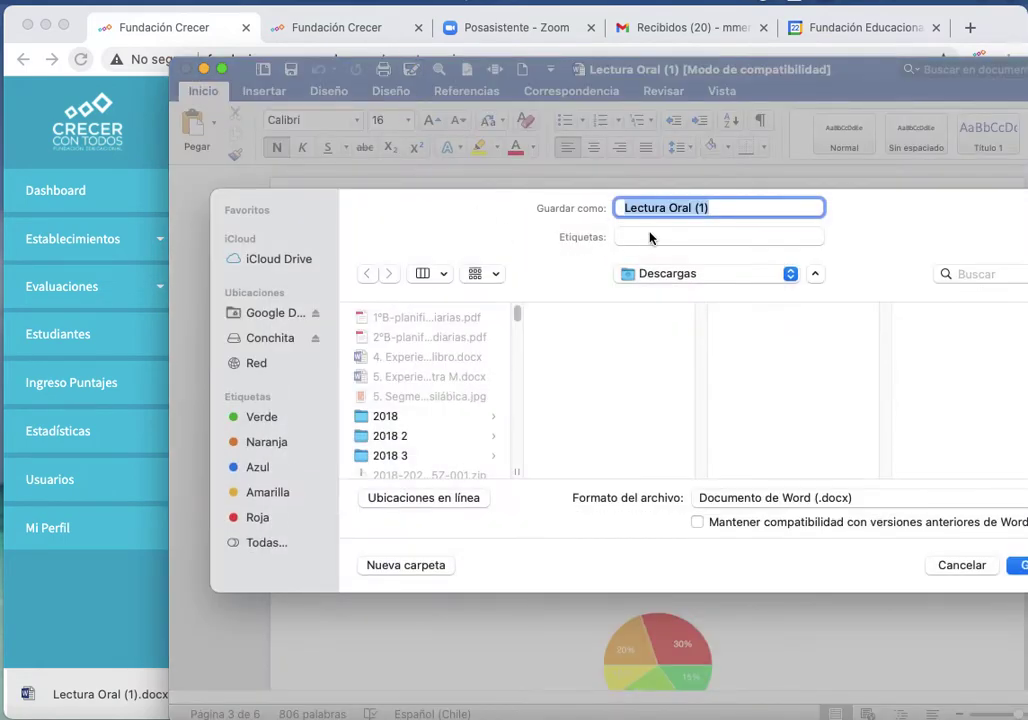
{"action": "left_click", "coordinate": [778, 276]}
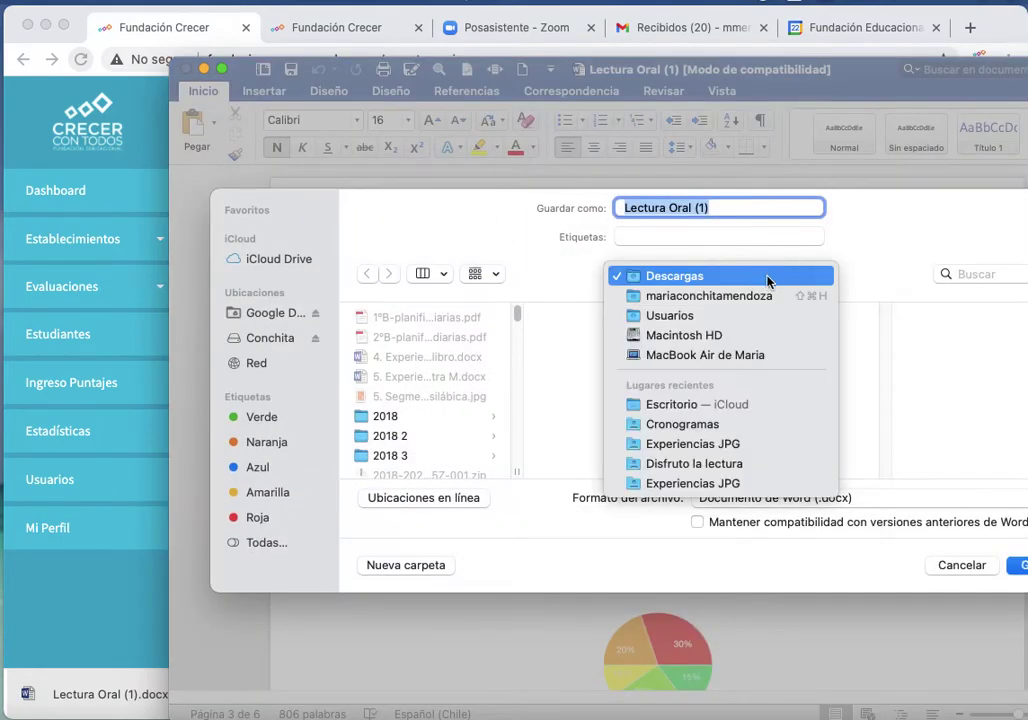
{"action": "left_click", "coordinate": [684, 404]}
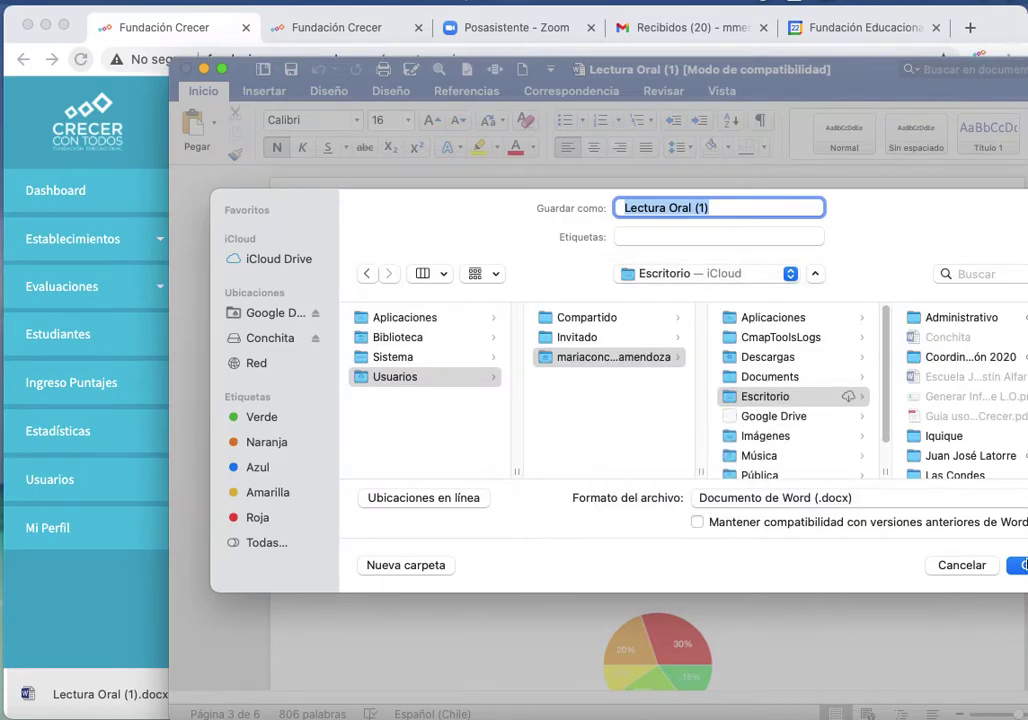
{"action": "left_click_drag", "start_coordinate": [572, 70], "coordinate": [428, 61]}
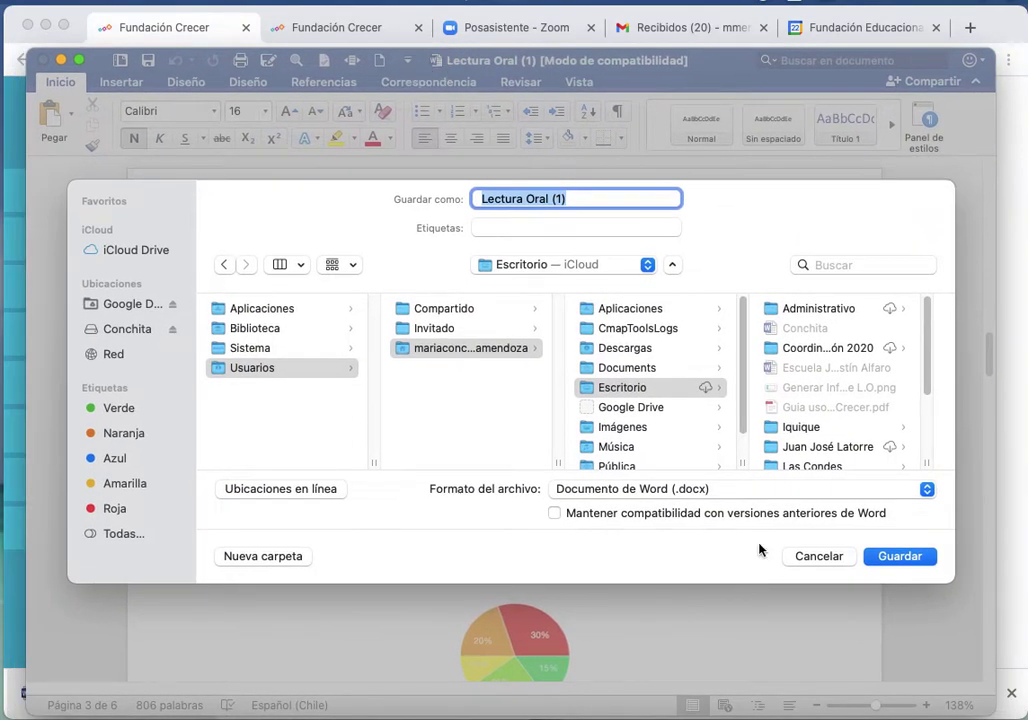
{"action": "left_click", "coordinate": [897, 557]}
{"action": "left_click", "coordinate": [43, 61]}
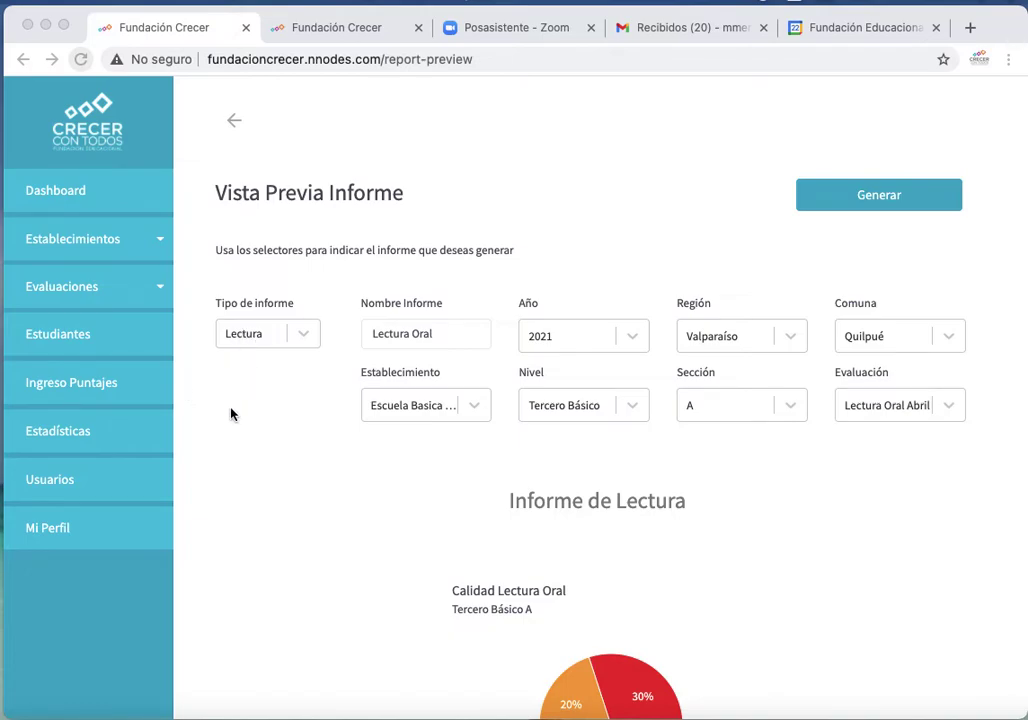
Step: Start another report preview from Estadísticas, keeping the type Docente, and name it Diagnóstico 1º básico
{"action": "left_click", "coordinate": [65, 434]}
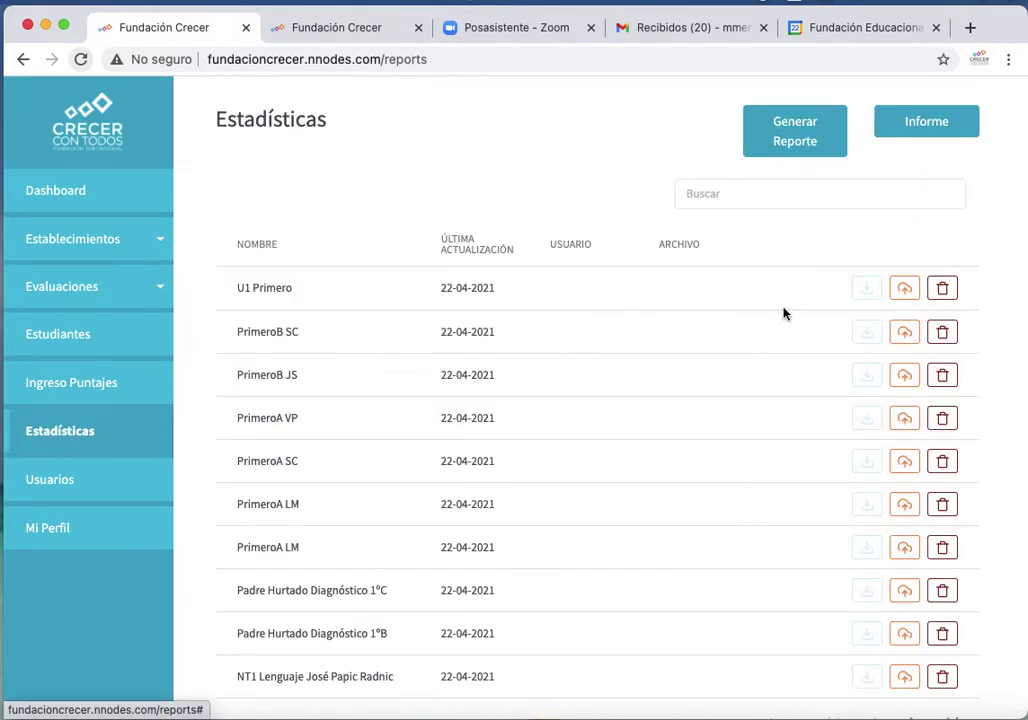
{"action": "left_click", "coordinate": [920, 120]}
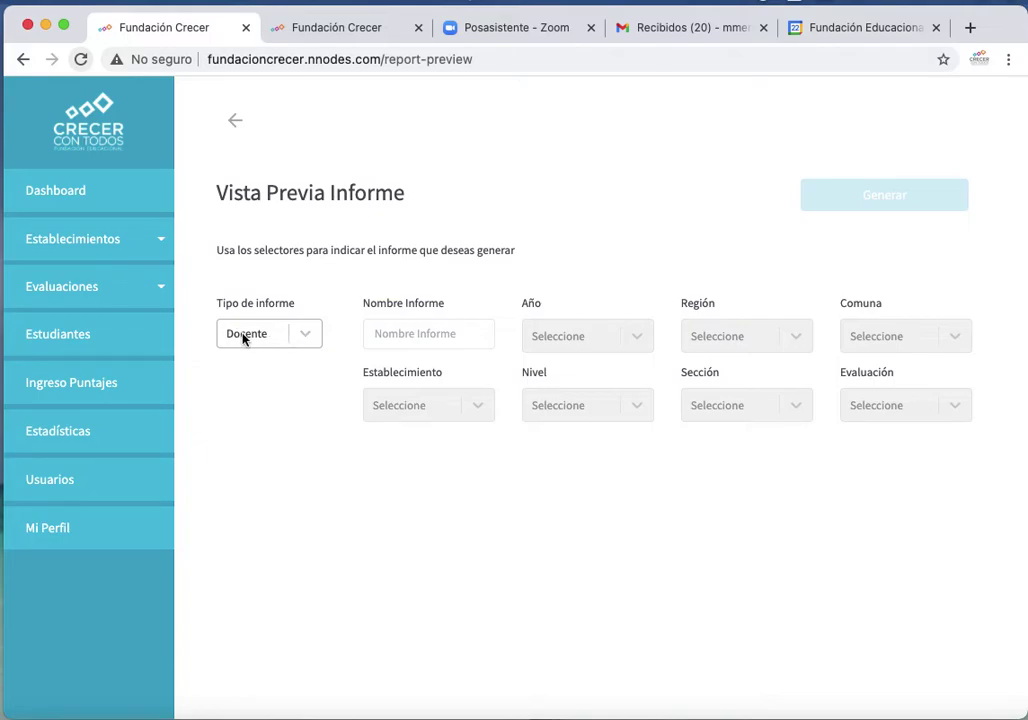
{"action": "left_click", "coordinate": [409, 336]}
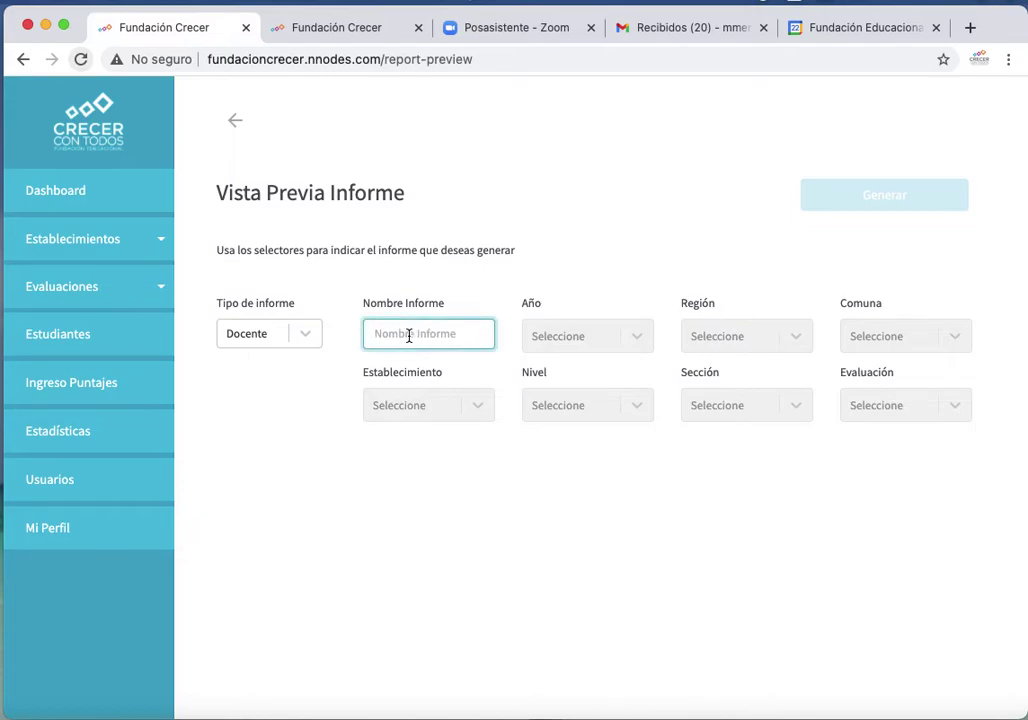
{"action": "type", "text": "dIA"}
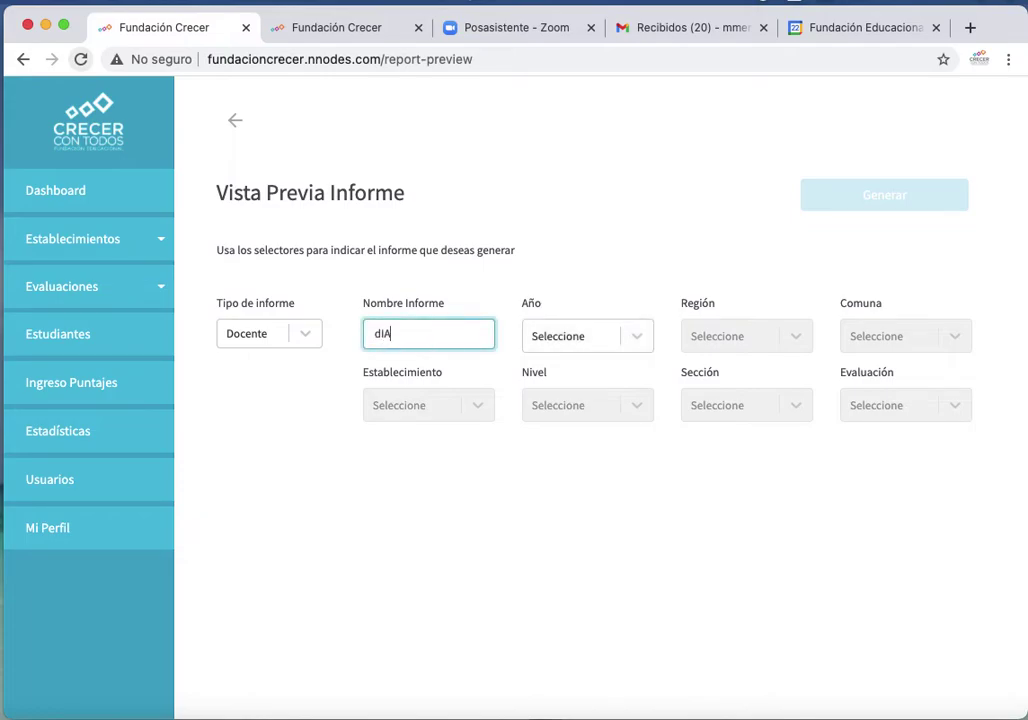
{"action": "key", "text": "BackSpace"}
{"action": "key", "text": "BackSpace"}
{"action": "key", "text": "BackSpace"}
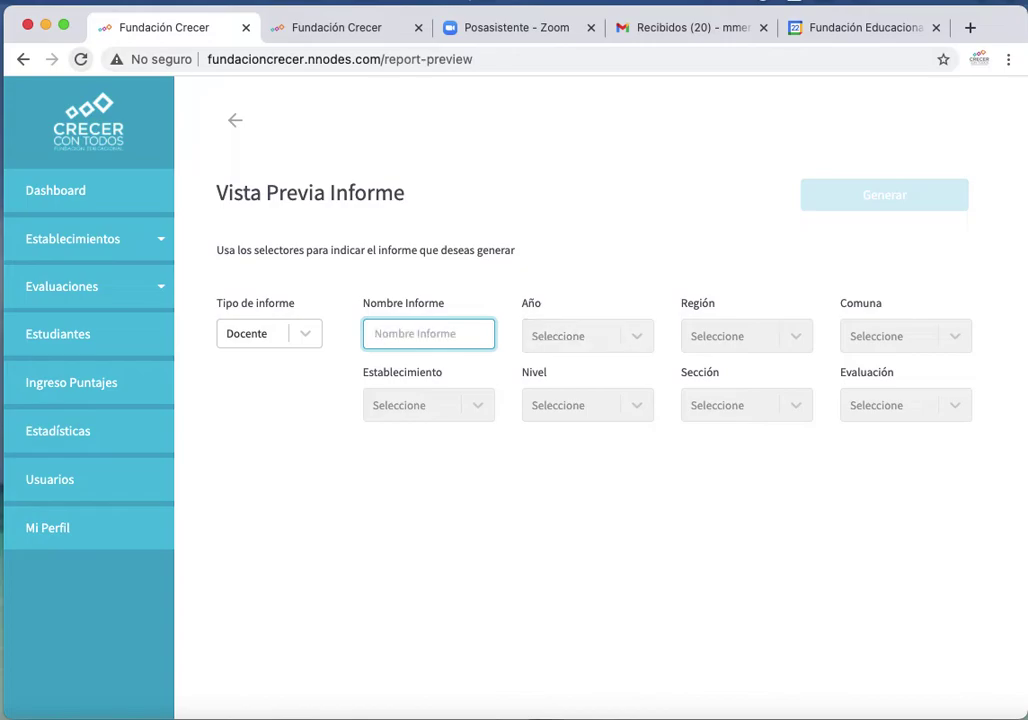
{"action": "type", "text": "Diagnóstico 1º básico"}
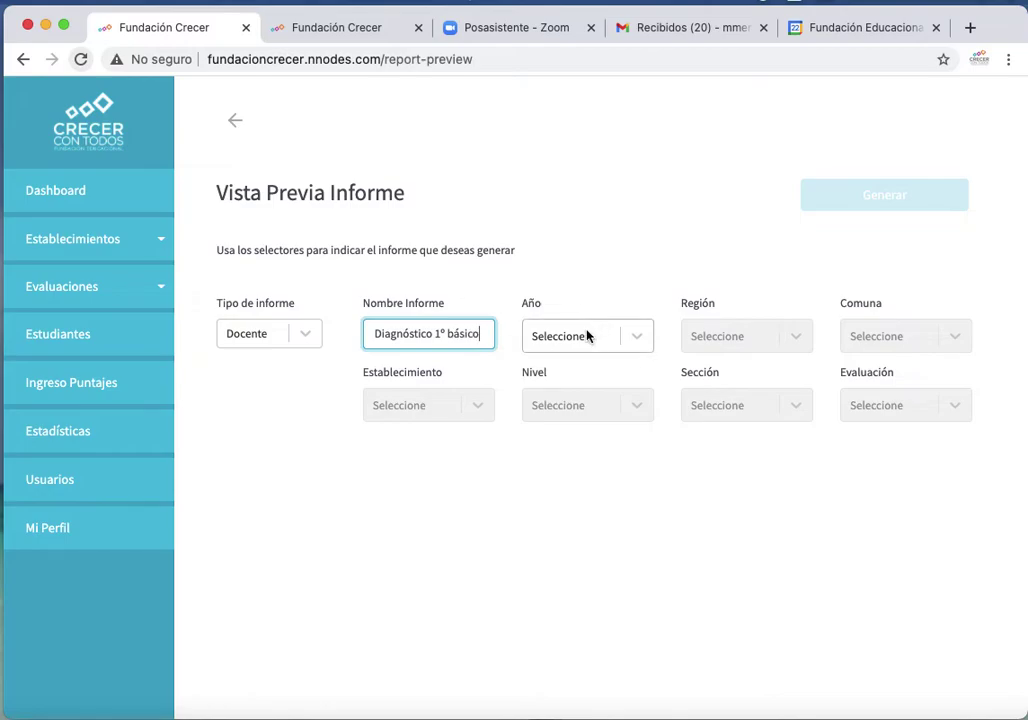
Step: Set the report's year to 2021, region to Región Metropolitana de Santiago and comuna to Las Condes
{"action": "left_click", "coordinate": [587, 336]}
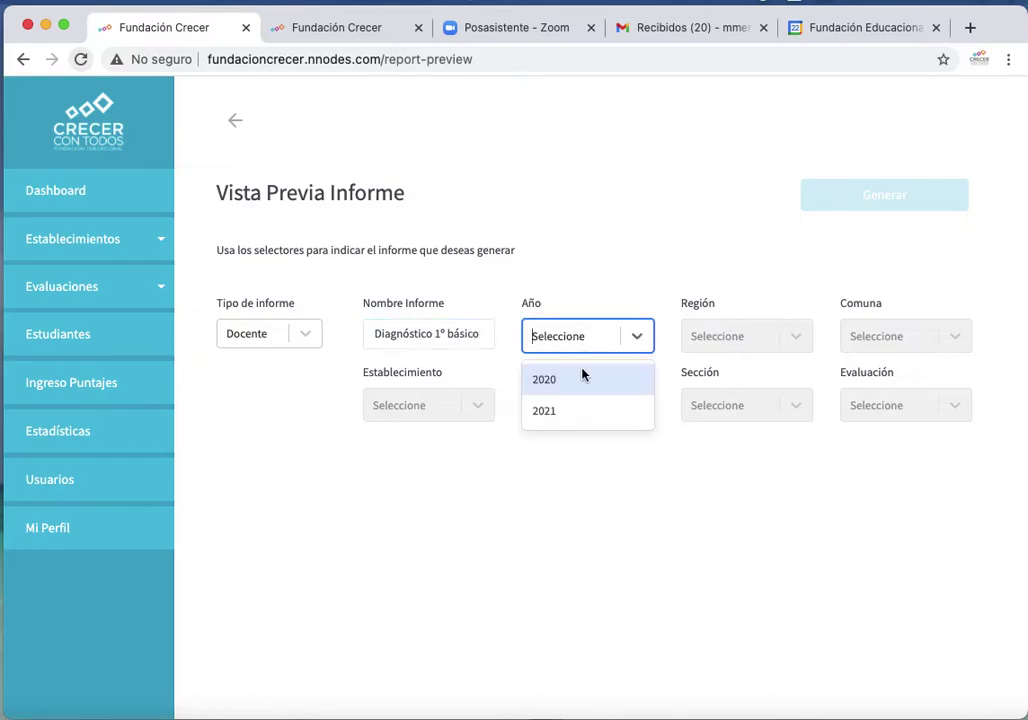
{"action": "left_click", "coordinate": [581, 413]}
{"action": "left_click", "coordinate": [712, 338]}
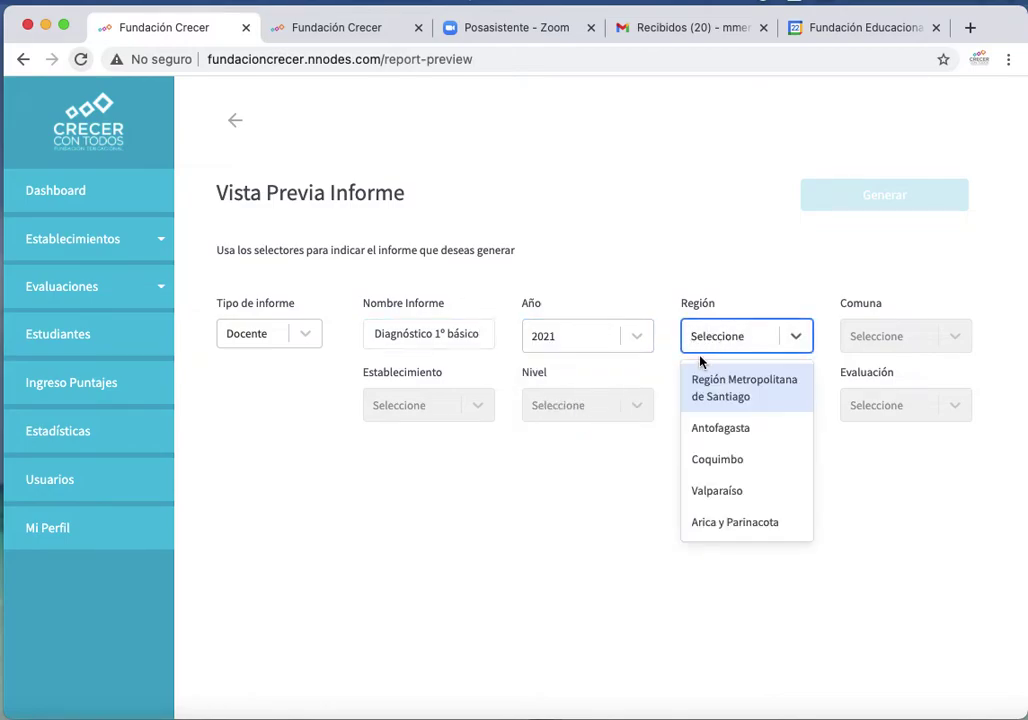
{"action": "left_click", "coordinate": [702, 388]}
{"action": "left_click", "coordinate": [866, 338]}
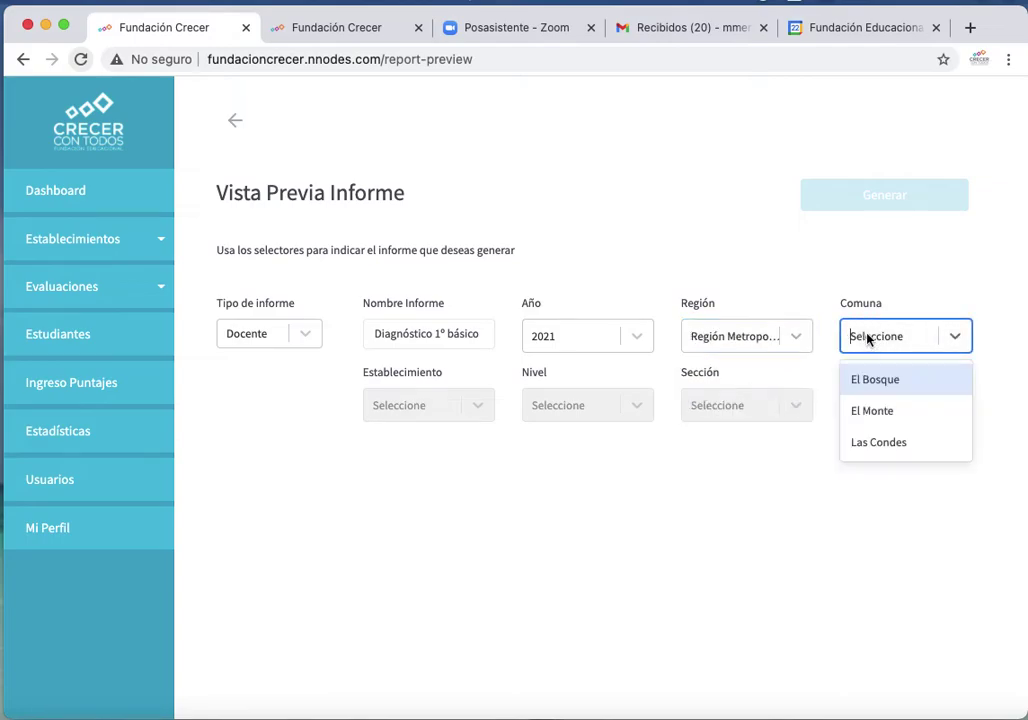
{"action": "left_click", "coordinate": [866, 444]}
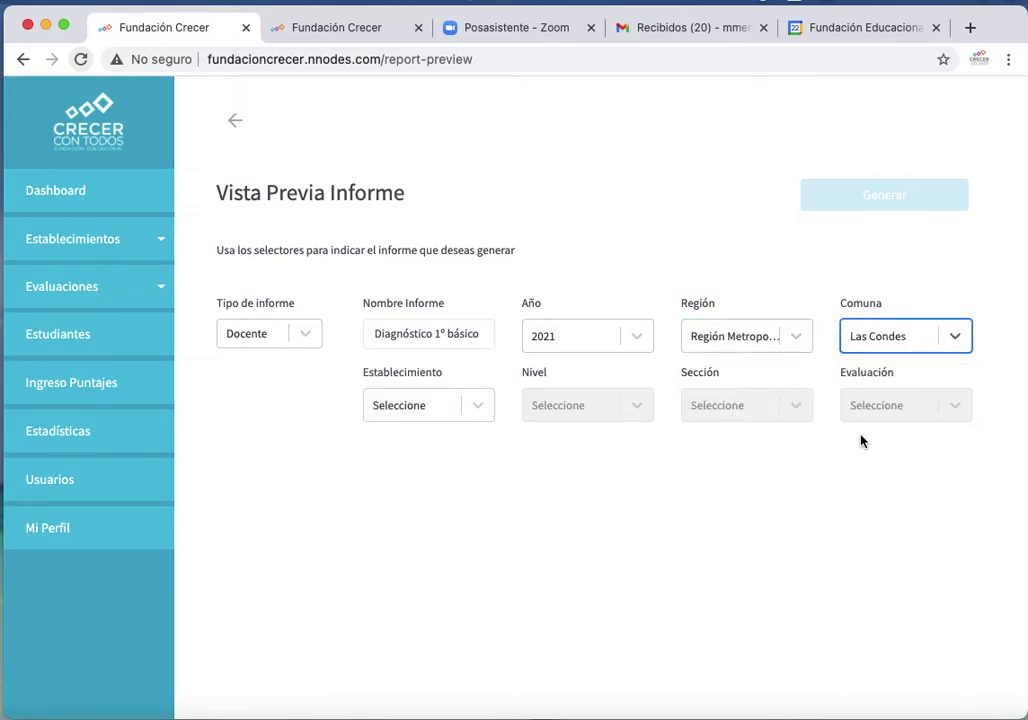
Step: Choose the school Colegio Seminario, level Primero Básico, section A and the evaluation Diagnóstico - 1ª Básico
{"action": "left_click", "coordinate": [422, 407]}
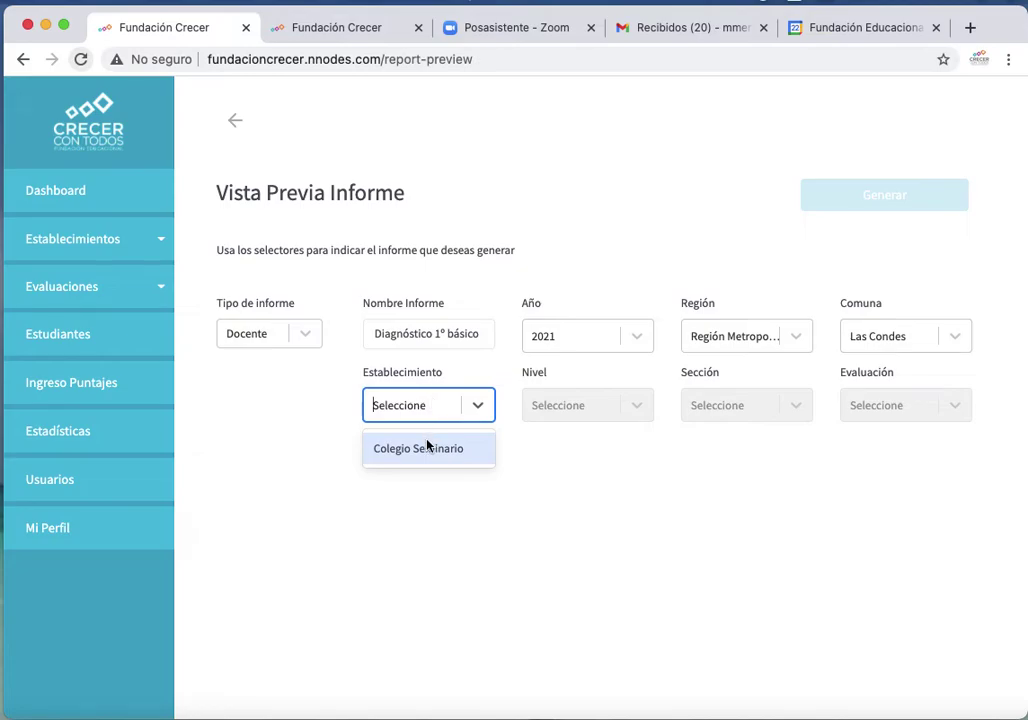
{"action": "left_click", "coordinate": [427, 447]}
{"action": "left_click", "coordinate": [591, 406]}
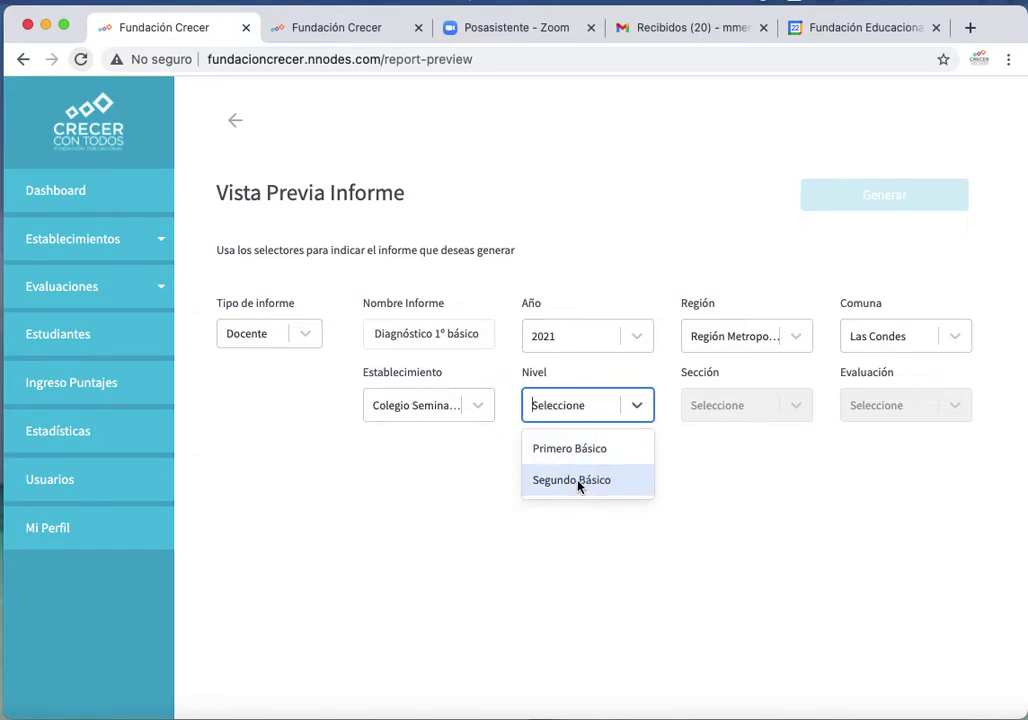
{"action": "left_click", "coordinate": [585, 452]}
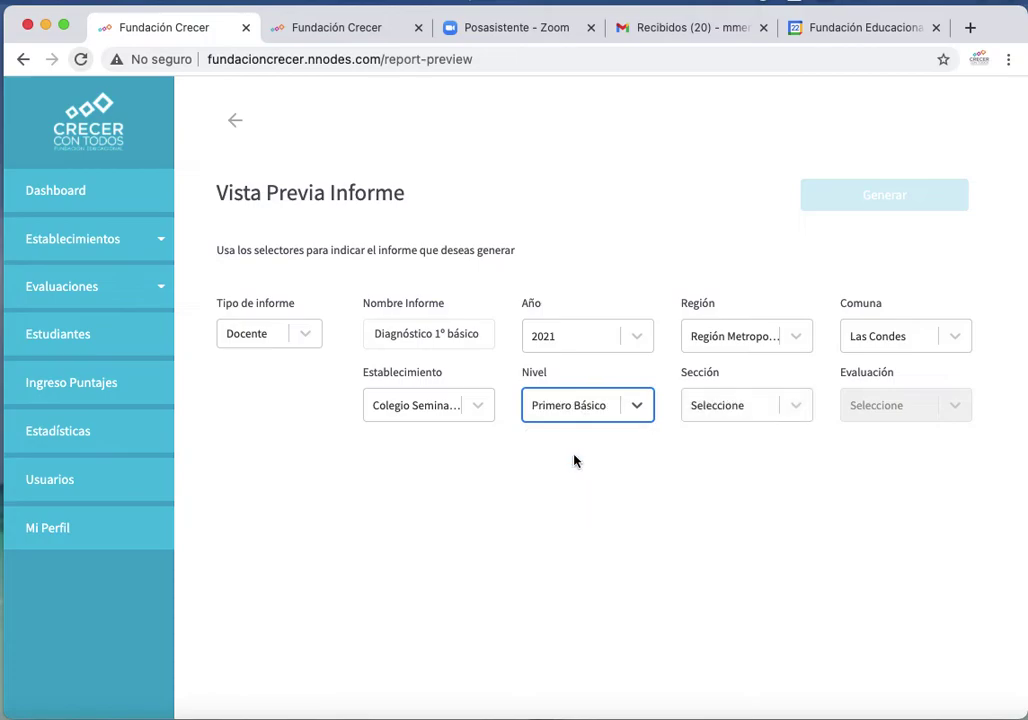
{"action": "left_click", "coordinate": [727, 408]}
{"action": "left_click", "coordinate": [716, 452]}
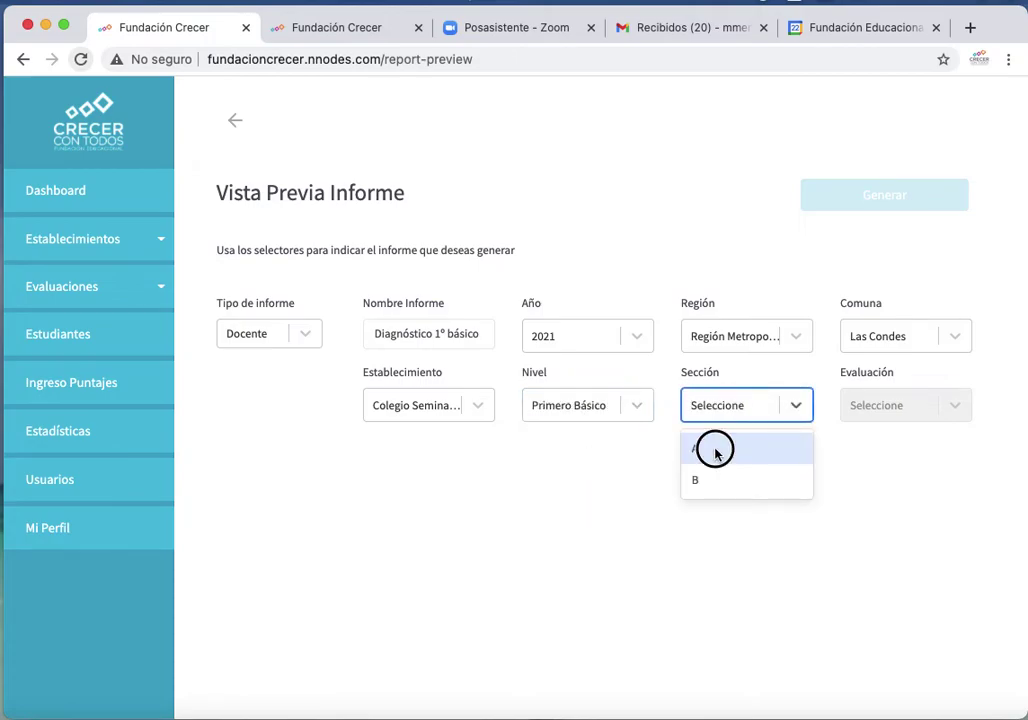
{"action": "left_click", "coordinate": [904, 414]}
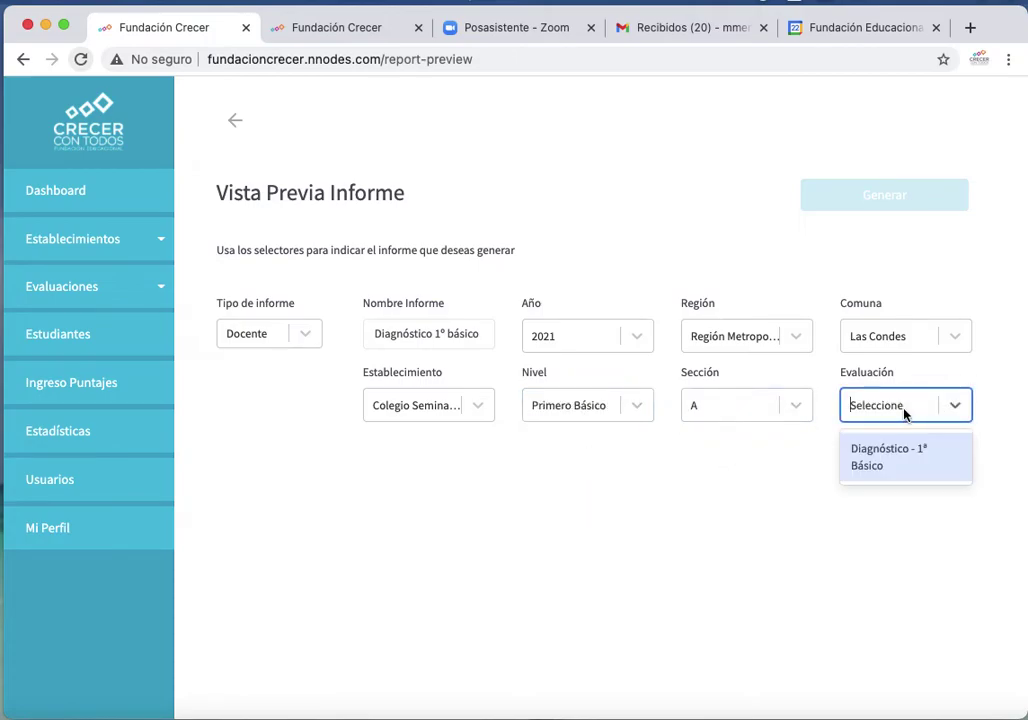
{"action": "left_click", "coordinate": [893, 466]}
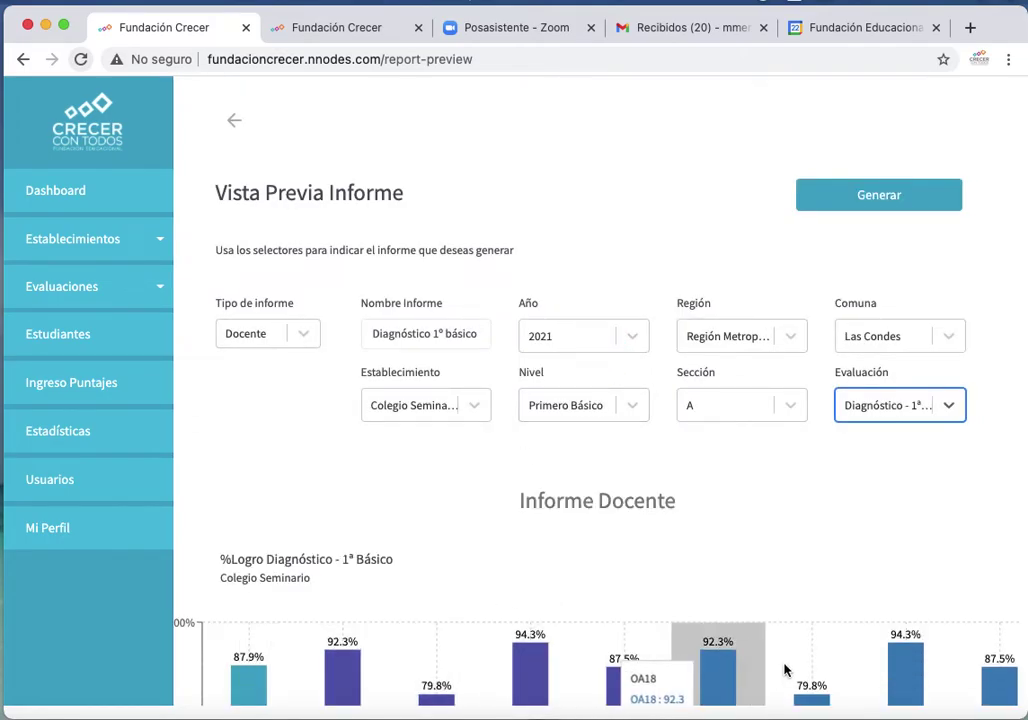
Step: Generate the Docente report and look through the downloaded Diagnóstico 1º básico document in Word, closing it when done
{"action": "left_click", "coordinate": [884, 202]}
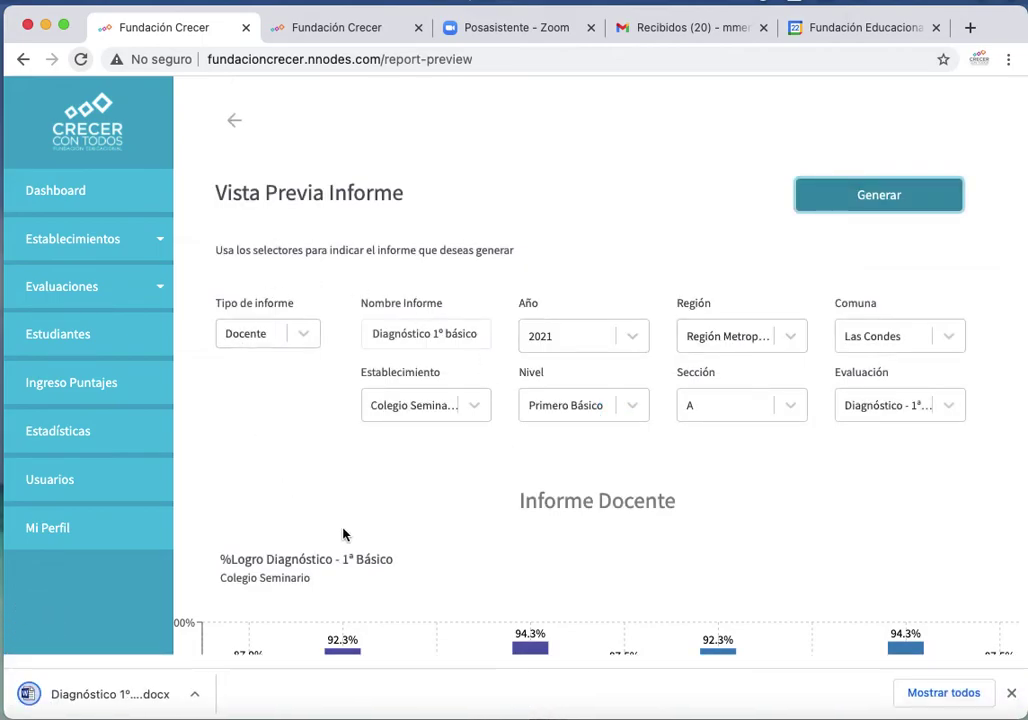
{"action": "left_click", "coordinate": [96, 704]}
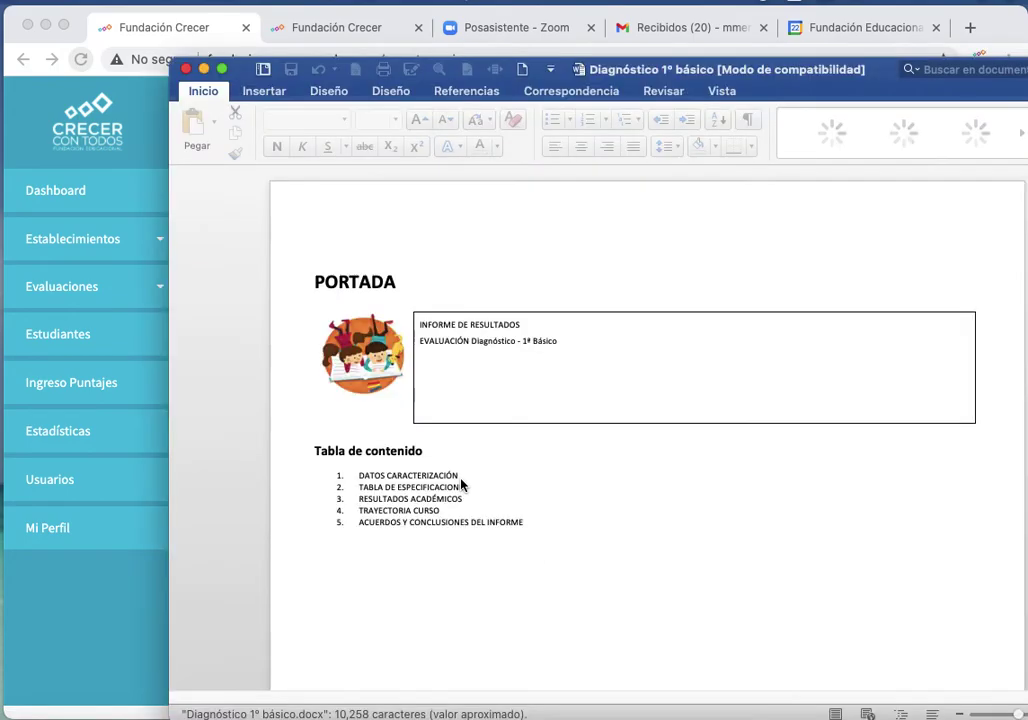
{"action": "scroll", "coordinate": [498, 525], "scroll_direction": "down", "scroll_amount": 10}
{"action": "scroll", "coordinate": [491, 488], "scroll_direction": "down", "scroll_amount": 15}
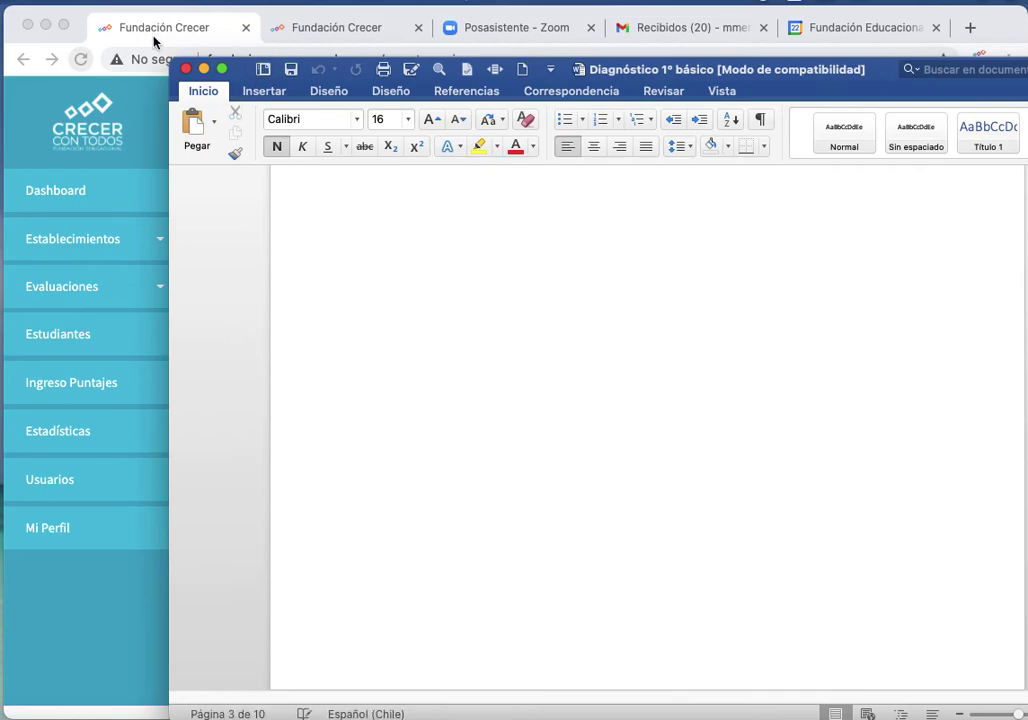
{"action": "left_click", "coordinate": [185, 69]}
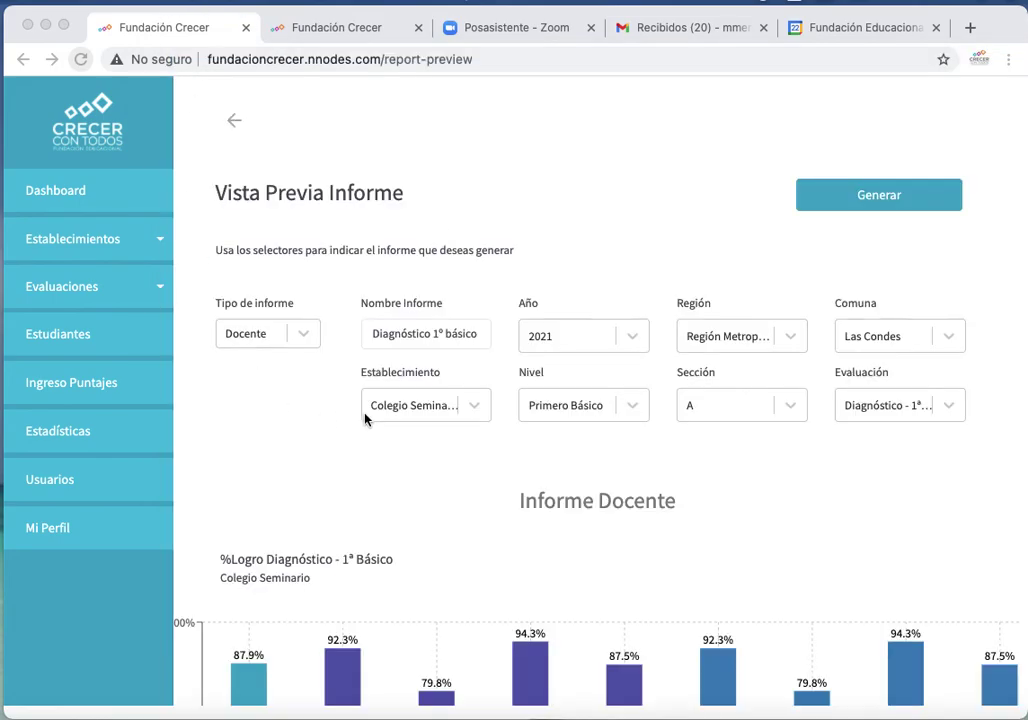
Step: Return to Estadísticas and start a new blank report preview
{"action": "left_click", "coordinate": [76, 427]}
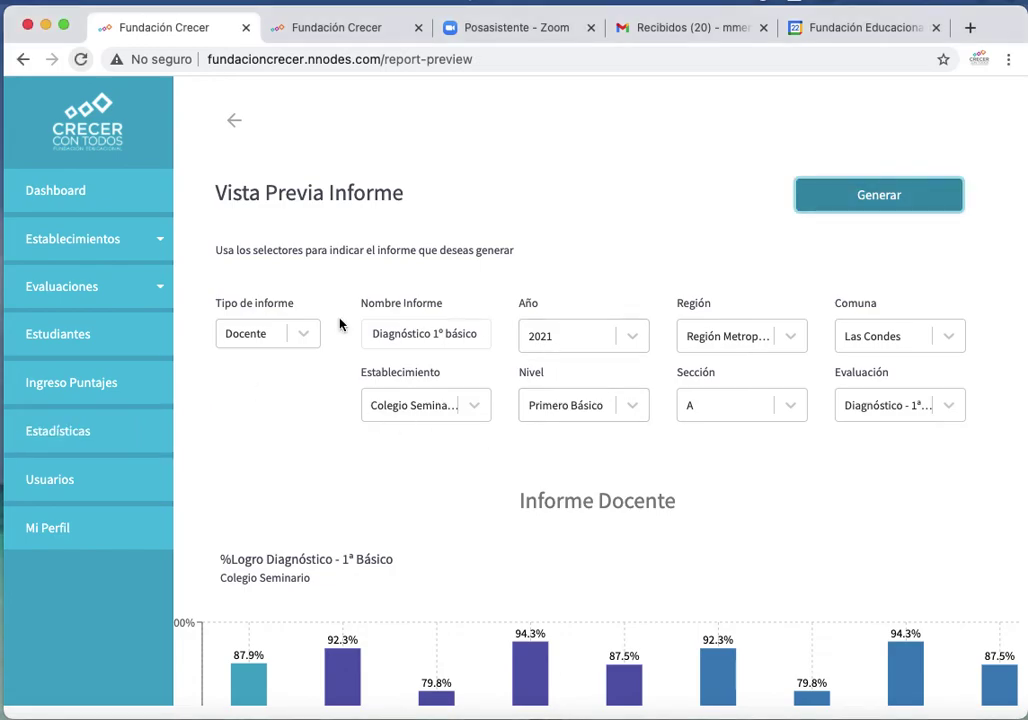
{"action": "left_click", "coordinate": [39, 431]}
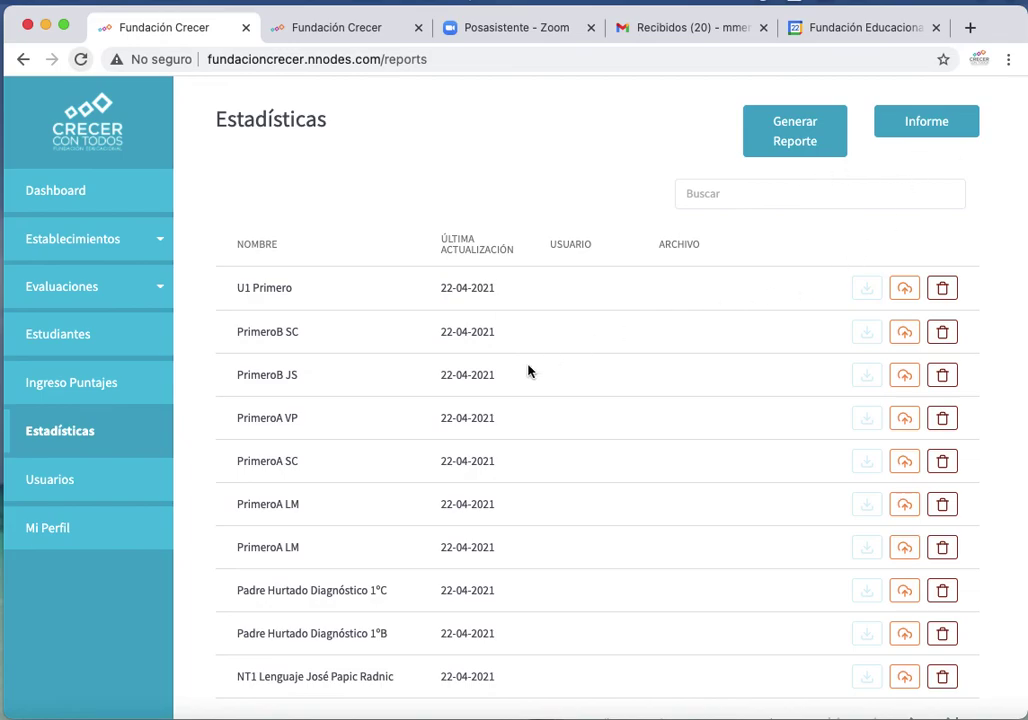
{"action": "left_click", "coordinate": [926, 121]}
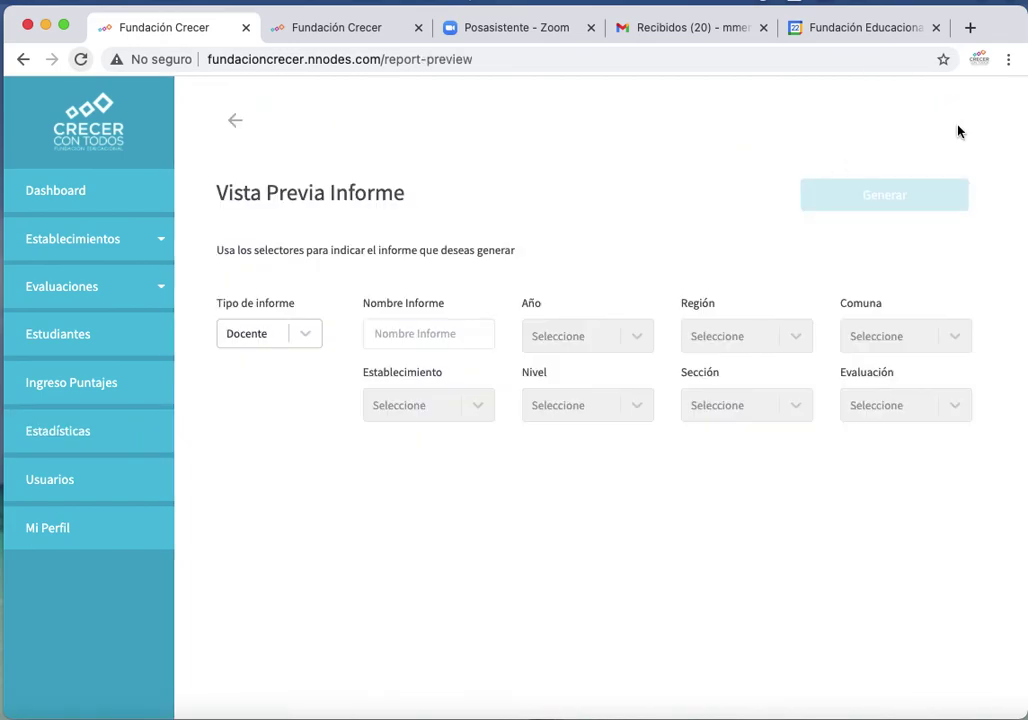